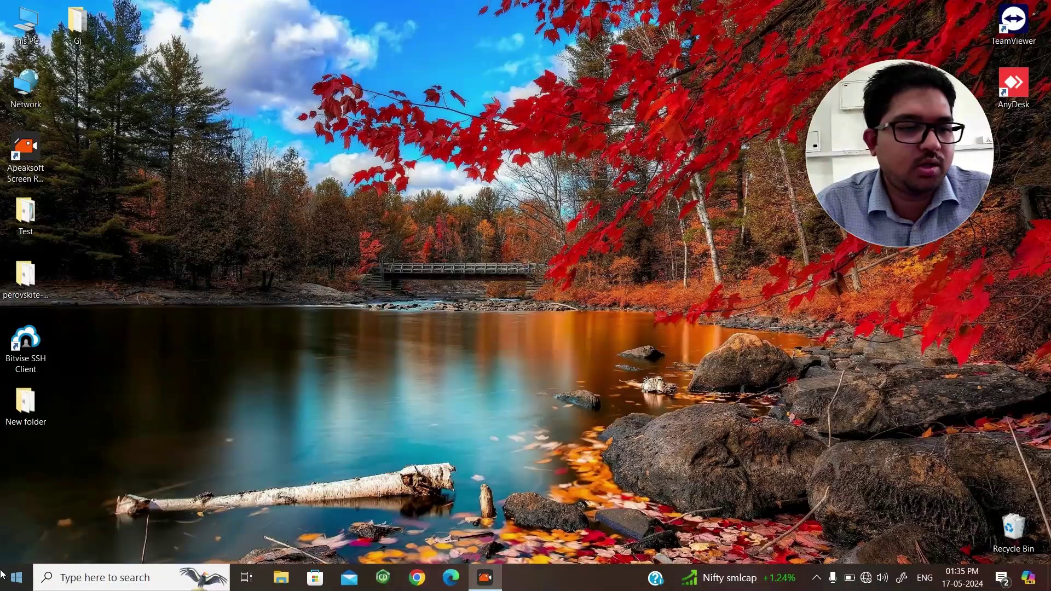
Launch Chem3D 20.1.1 from the ChemOffice 2020 program group
{"action": "left_click", "coordinate": [16, 577]}
{"action": "scroll", "coordinate": [178, 329], "scroll_direction": "down", "scroll_amount": 5}
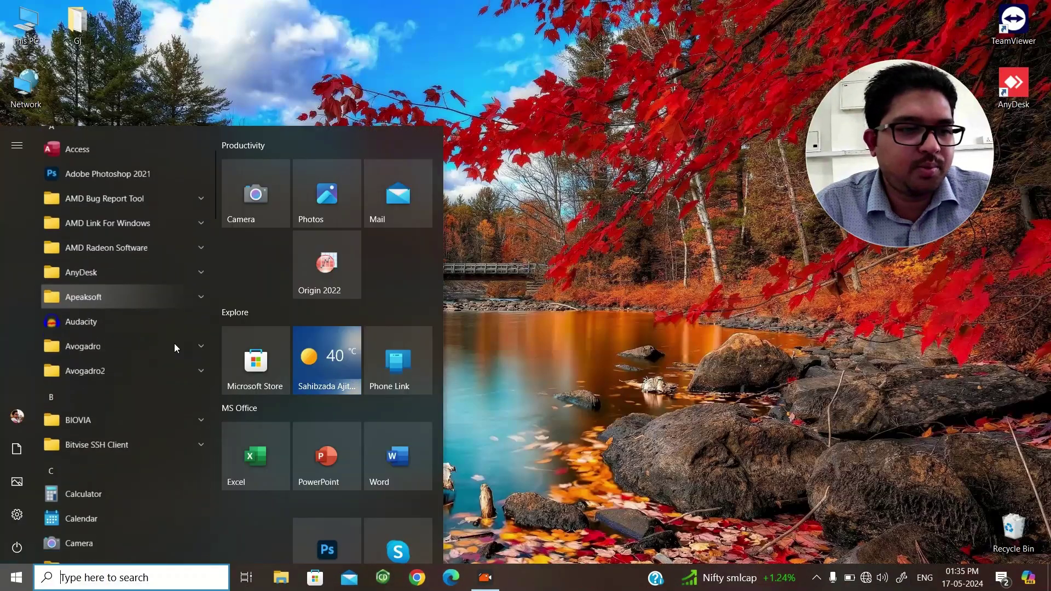
{"action": "left_click", "coordinate": [194, 423]}
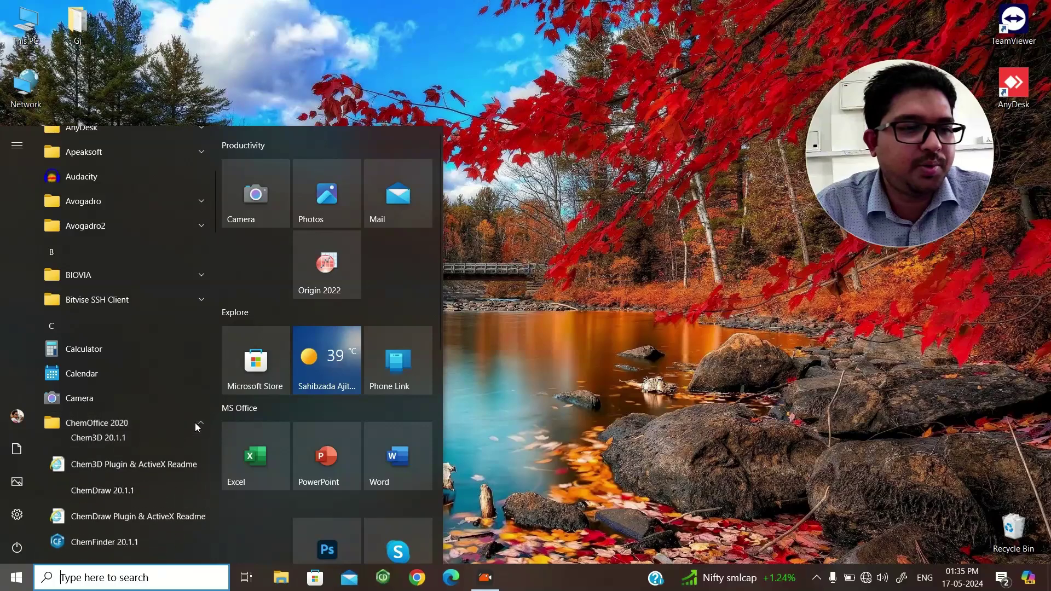
{"action": "left_click", "coordinate": [114, 451]}
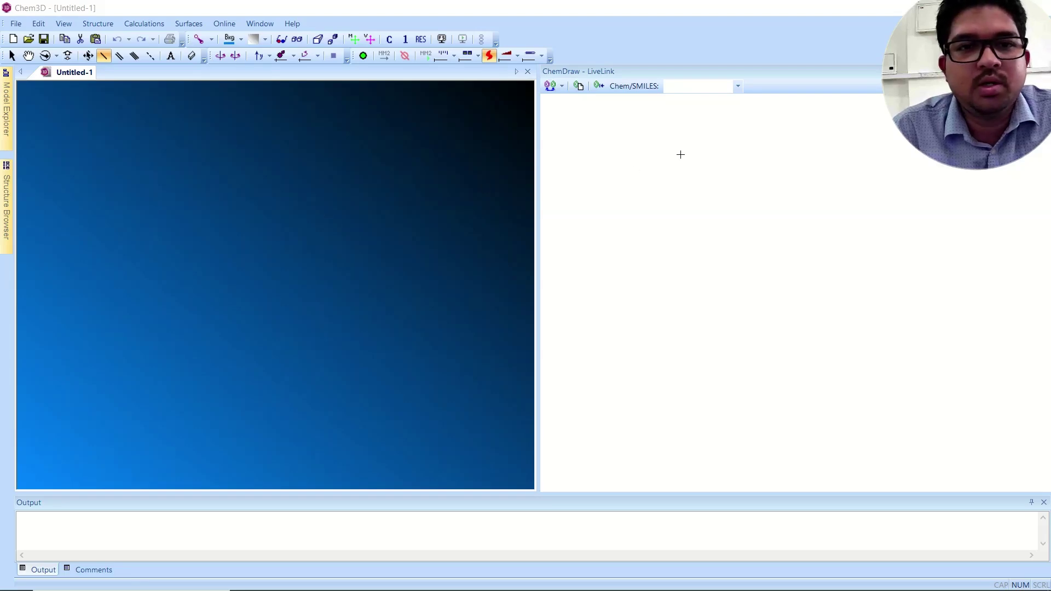
Draw a benzene ring in the middle of the ChemDraw LiveLink canvas
{"action": "left_click", "coordinate": [649, 192]}
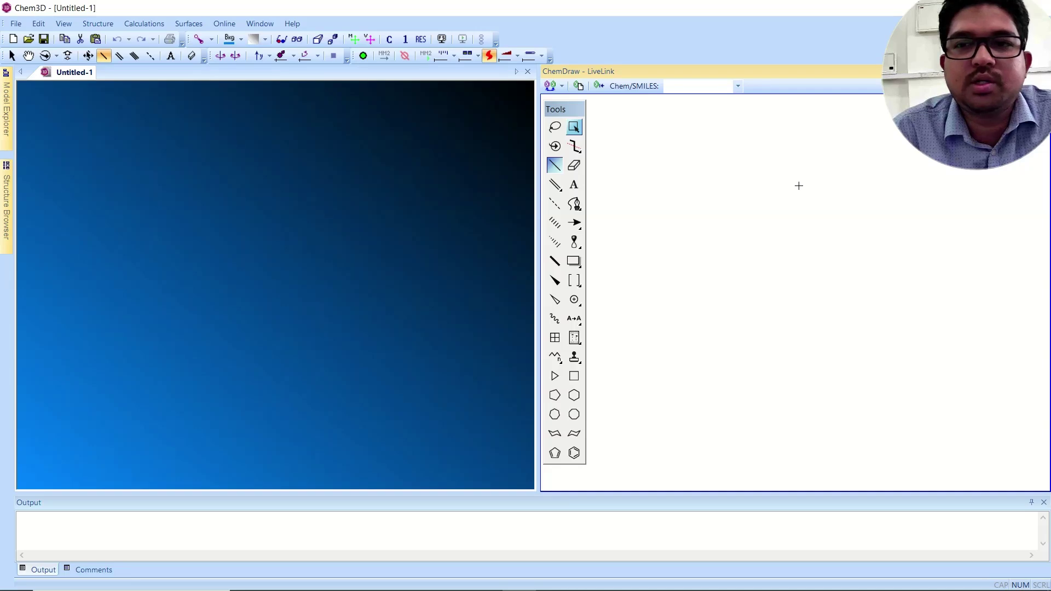
{"action": "left_click", "coordinate": [574, 203]}
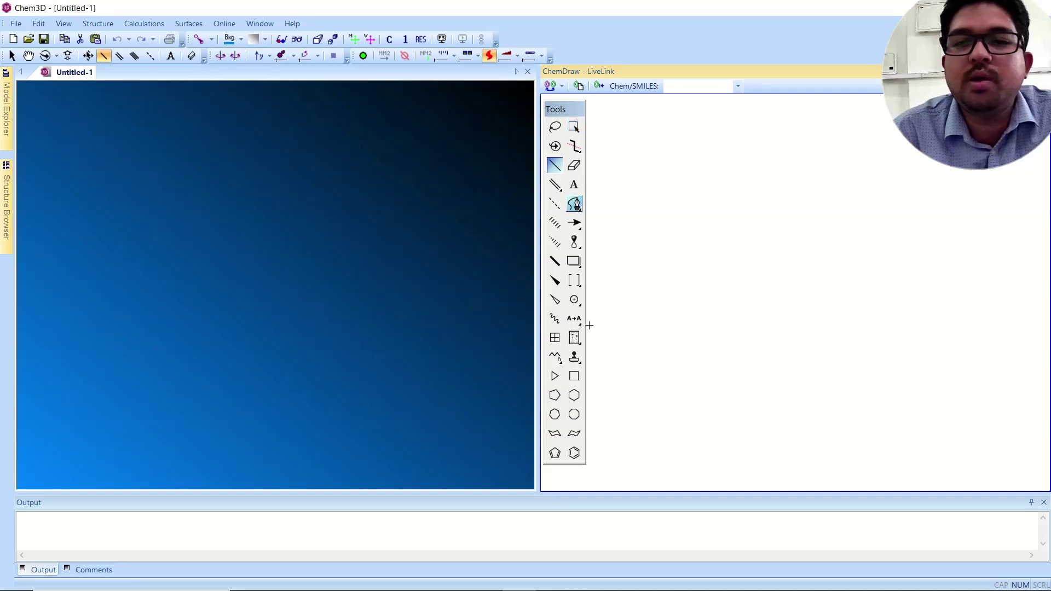
{"action": "left_click", "coordinate": [574, 433]}
{"action": "left_click", "coordinate": [574, 453]}
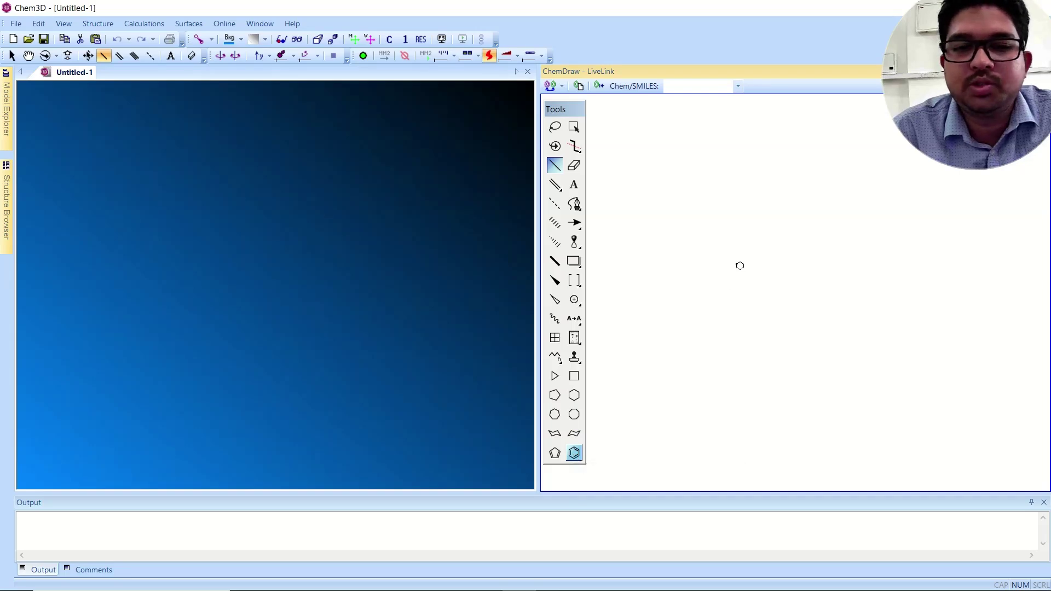
{"action": "left_click", "coordinate": [769, 270]}
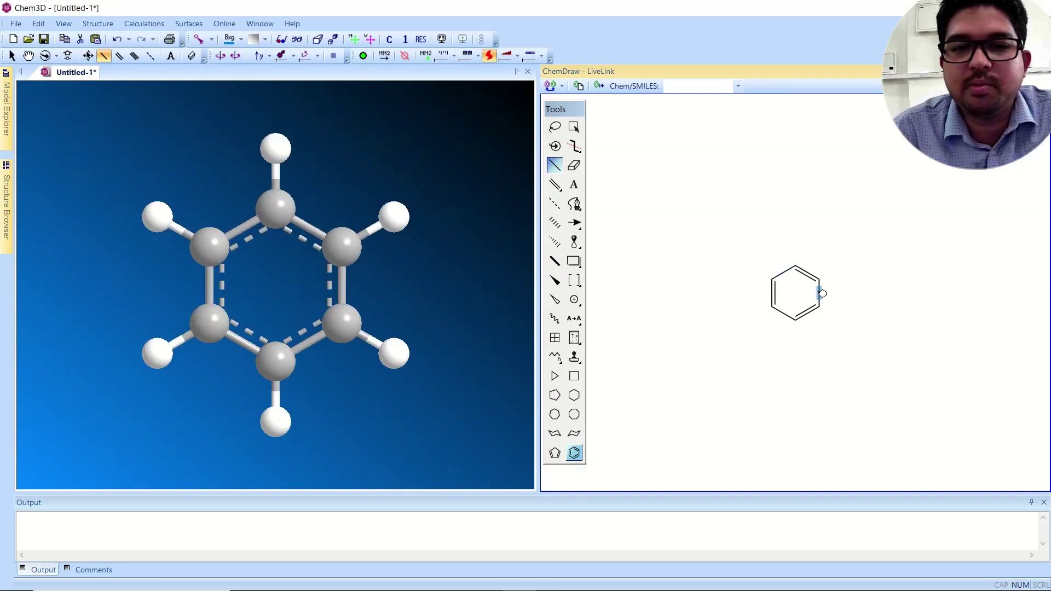
Fuse five more benzene rings onto the upper and right-hand bonds of the first ring system
{"action": "left_click", "coordinate": [820, 295]}
{"action": "left_click", "coordinate": [808, 273]}
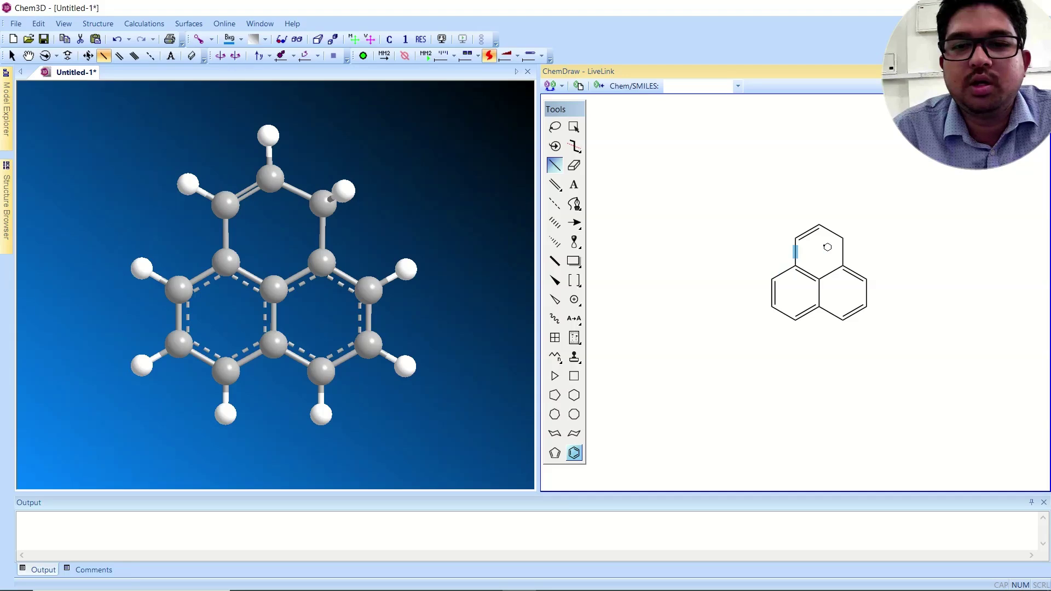
{"action": "left_click", "coordinate": [837, 233]}
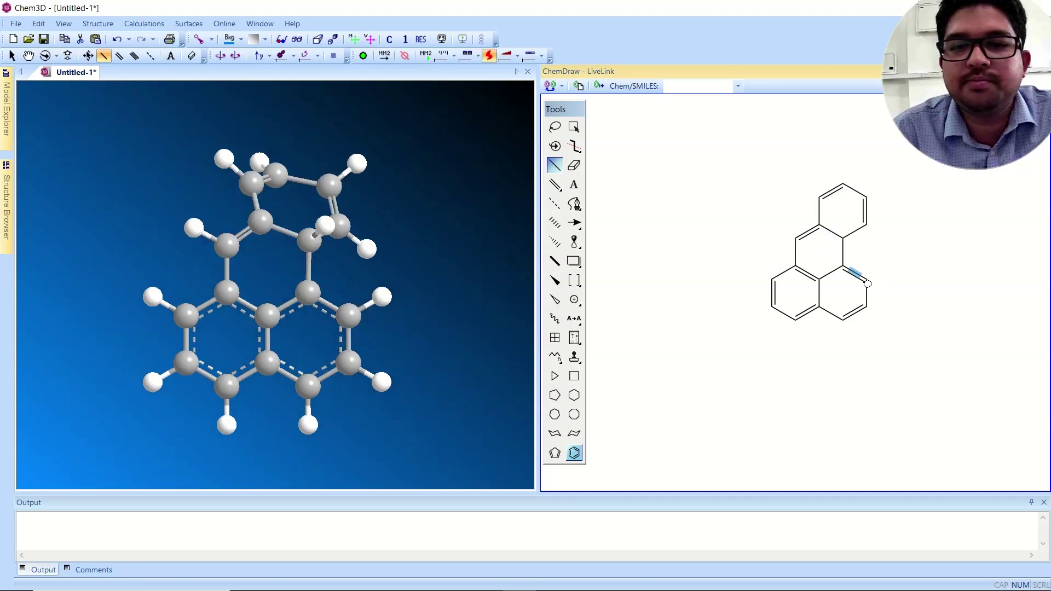
{"action": "left_click", "coordinate": [877, 299]}
{"action": "left_click", "coordinate": [853, 311]}
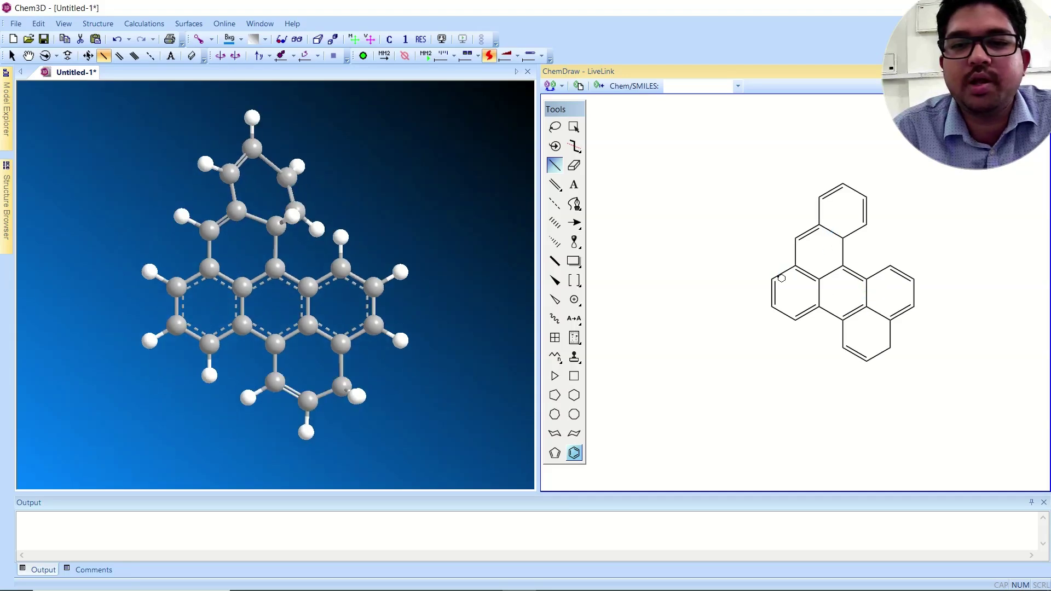
Fuse six more benzene rings along the left side of the structure, filling the gap between its upper and lower arms
{"action": "left_click", "coordinate": [783, 275]}
{"action": "left_click", "coordinate": [786, 313]}
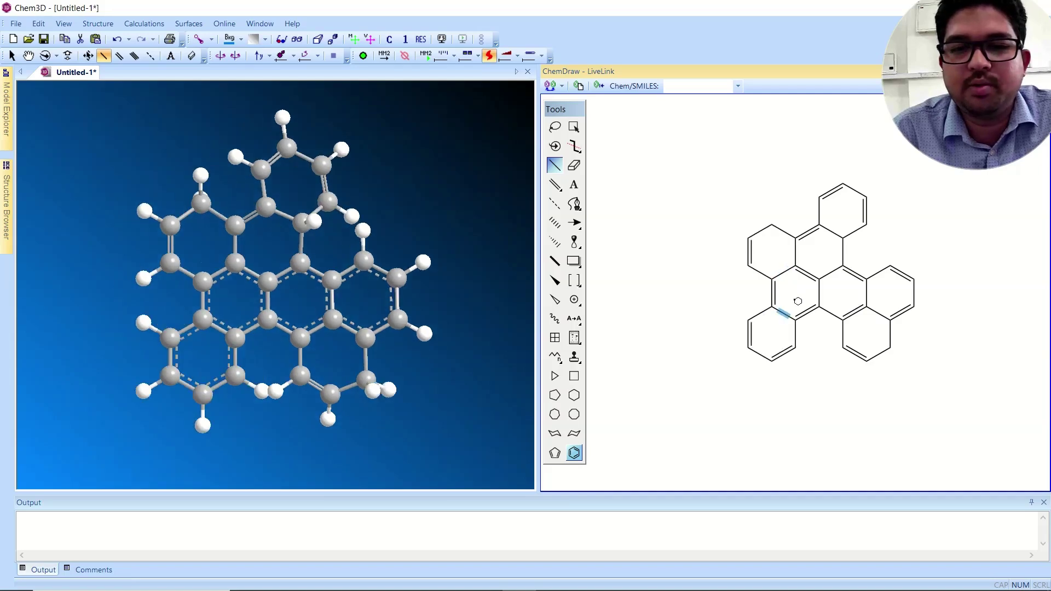
{"action": "left_click", "coordinate": [761, 231]}
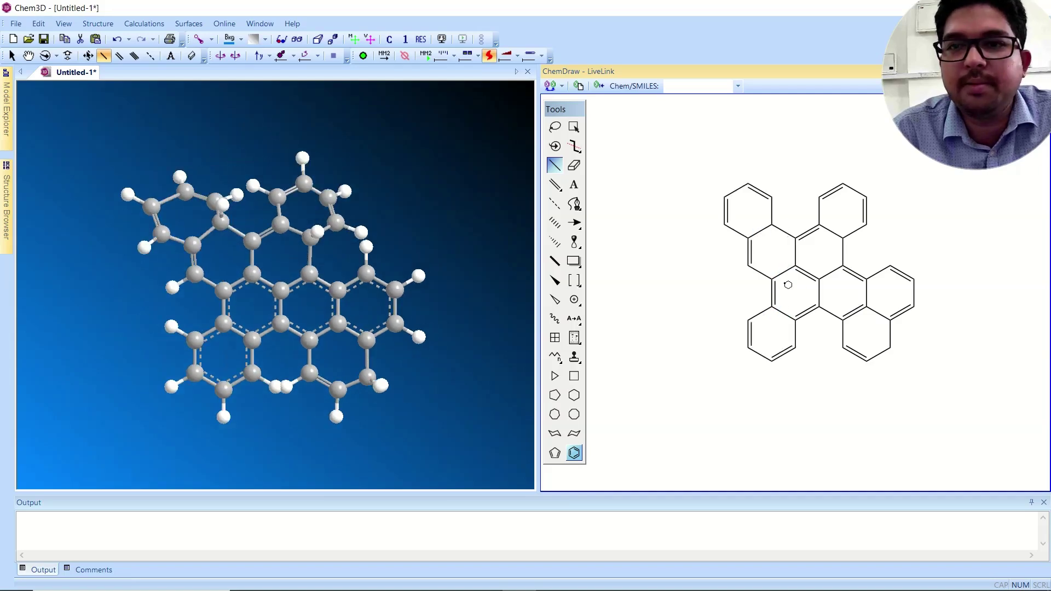
{"action": "left_click", "coordinate": [760, 354]}
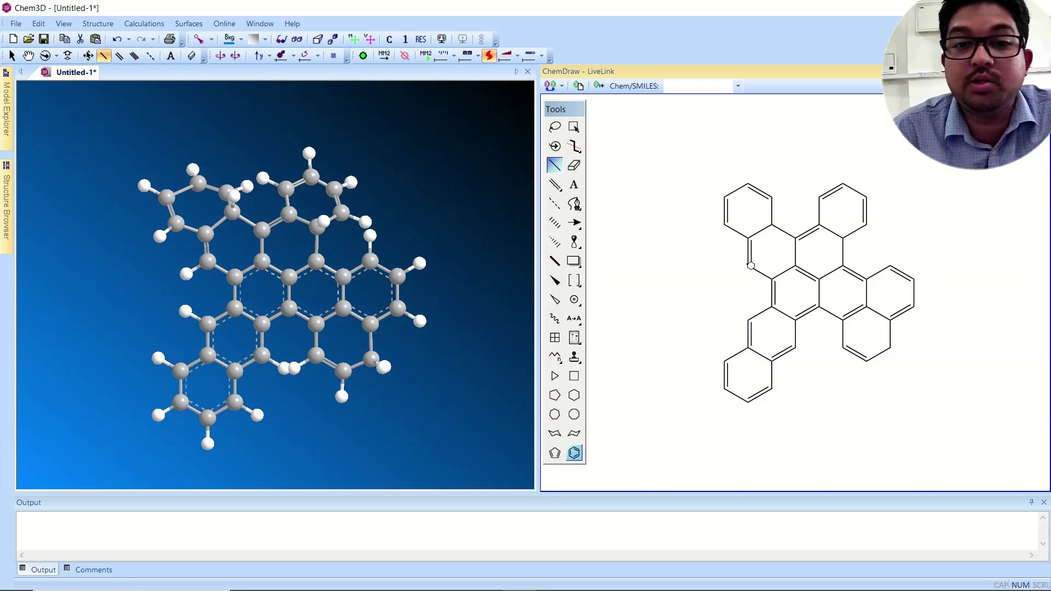
{"action": "left_click", "coordinate": [758, 272]}
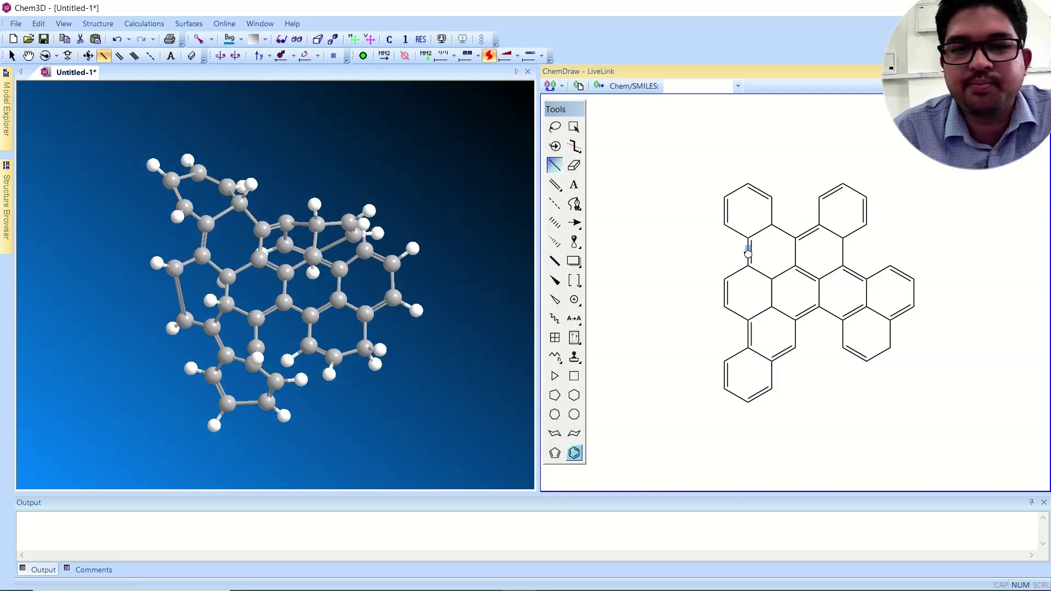
{"action": "left_click", "coordinate": [751, 255]}
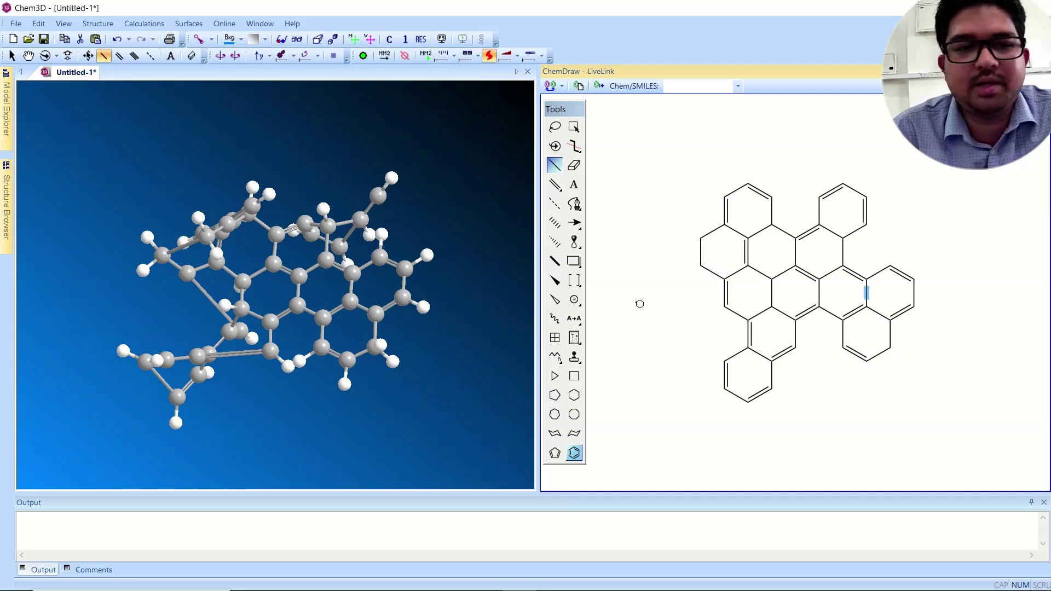
Rotate the 3D model to examine the geometry of the fused-ring molecule from several angles
{"action": "left_click", "coordinate": [555, 261]}
{"action": "left_click", "coordinate": [574, 280]}
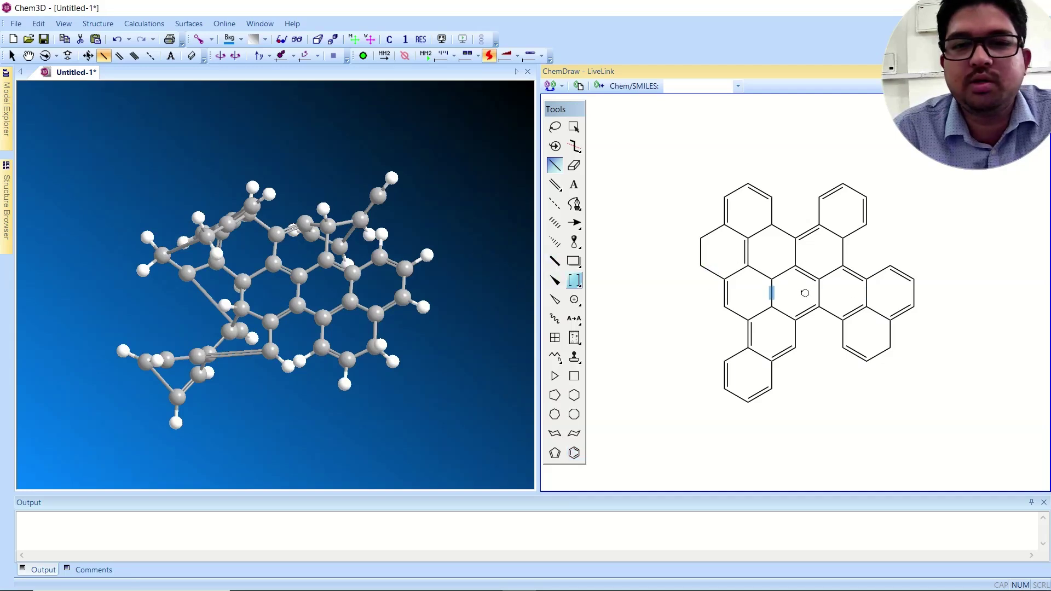
{"action": "left_click", "coordinate": [554, 165]}
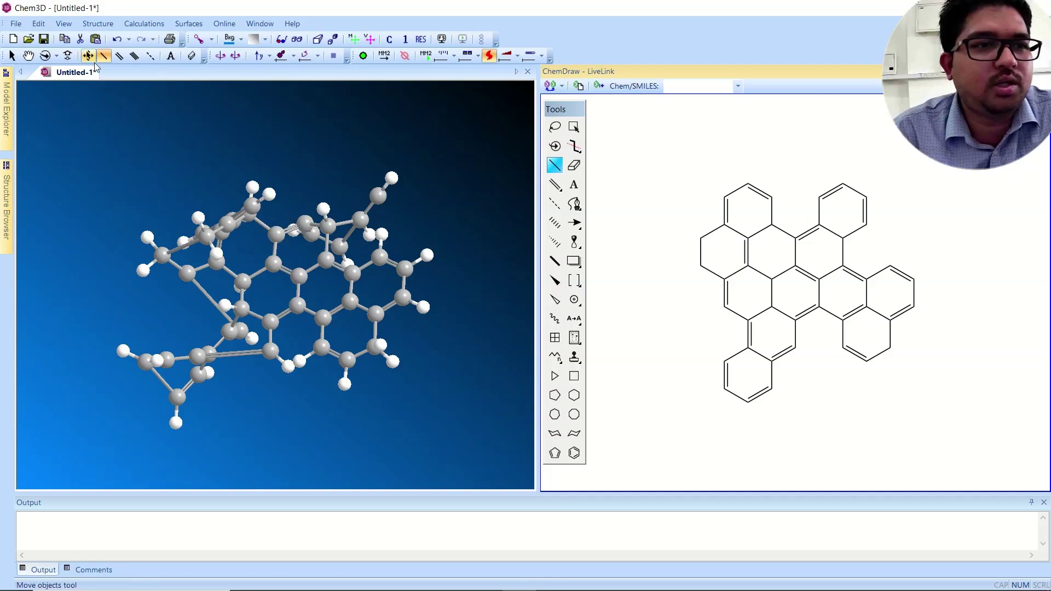
{"action": "left_click", "coordinate": [11, 55]}
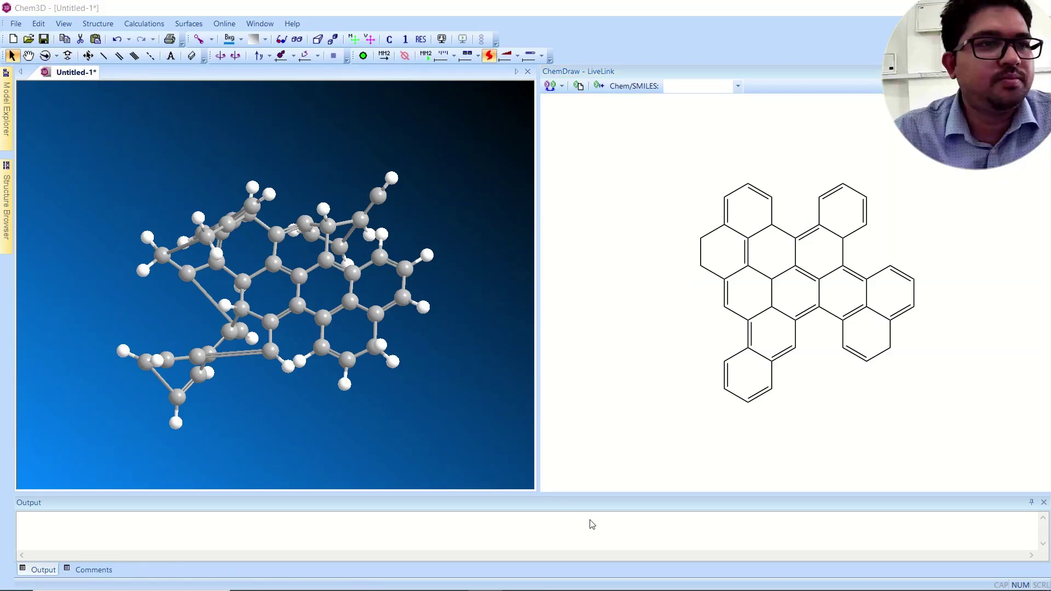
{"action": "left_click", "coordinate": [45, 55]}
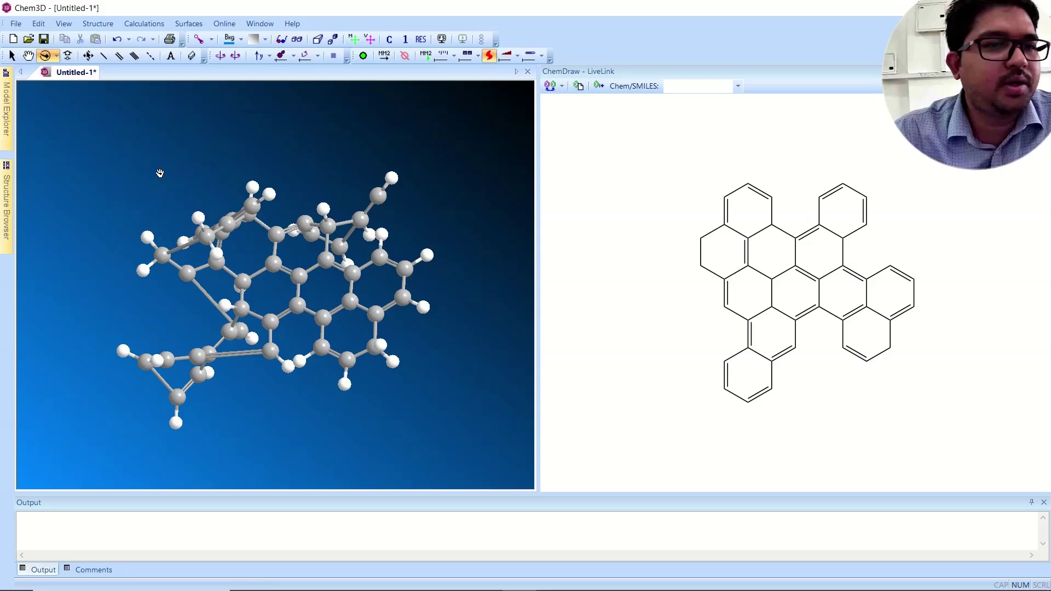
{"action": "left_click_drag", "start_coordinate": [281, 232], "coordinate": [288, 189]}
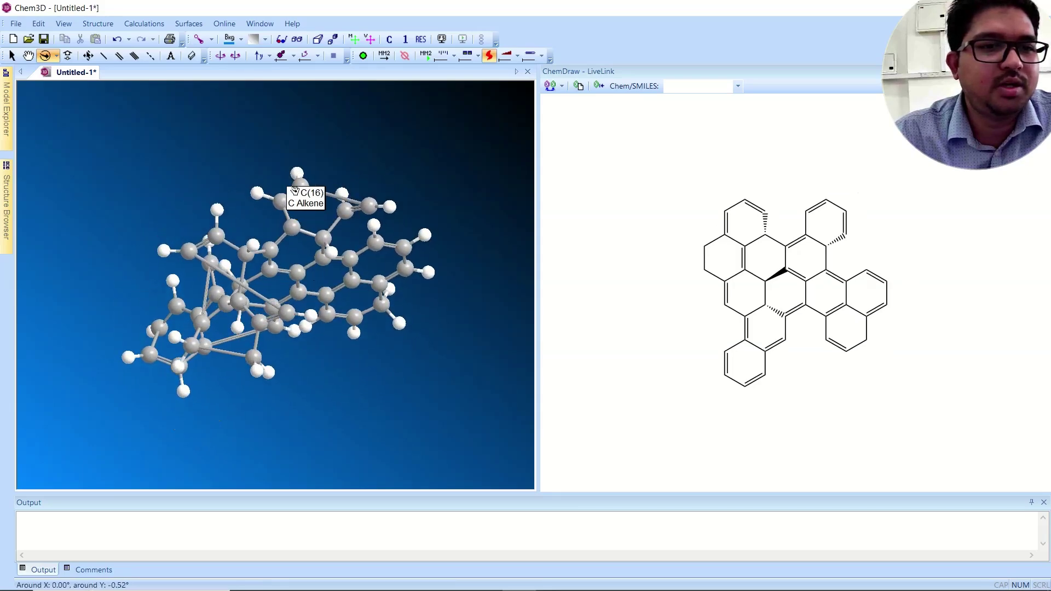
{"action": "left_click_drag", "start_coordinate": [263, 253], "coordinate": [244, 197]}
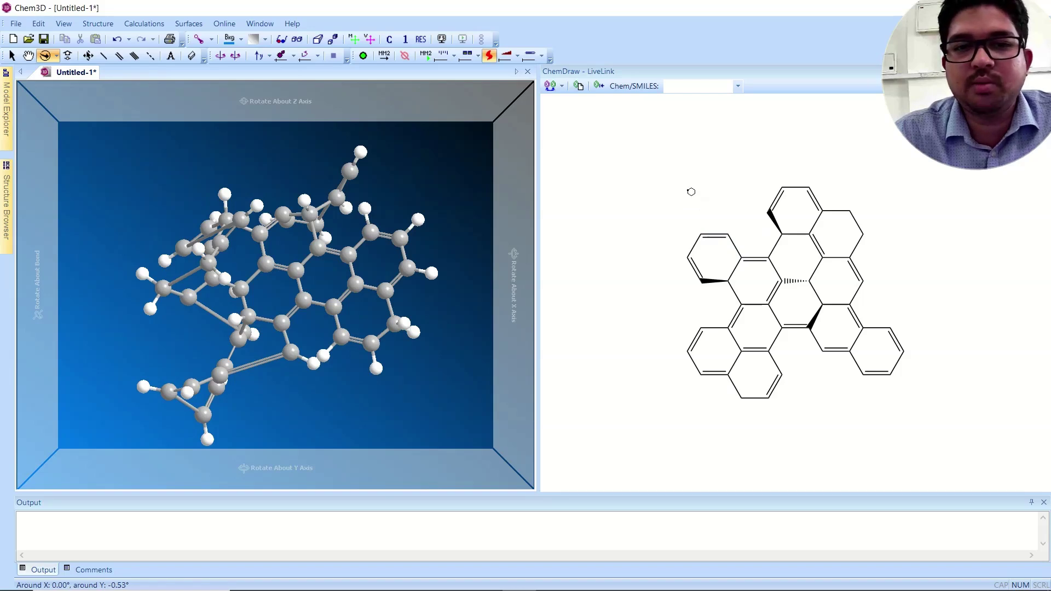
Change the outer single bond of the upper-right ring in the 2D structure to a double bond with the Solid Bond tool
{"action": "left_click", "coordinate": [876, 219]}
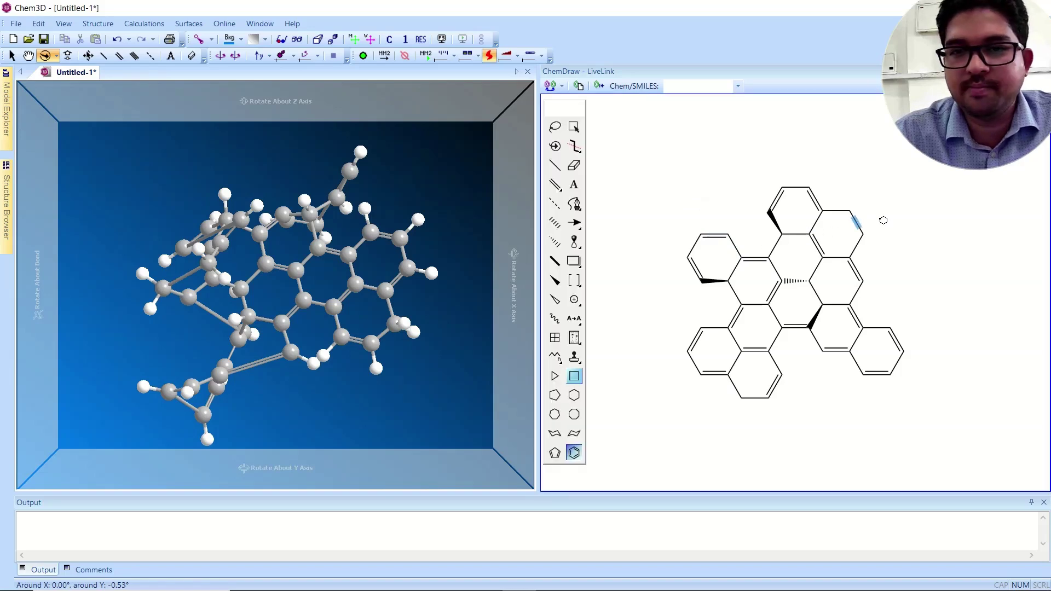
{"action": "left_click", "coordinate": [555, 164]}
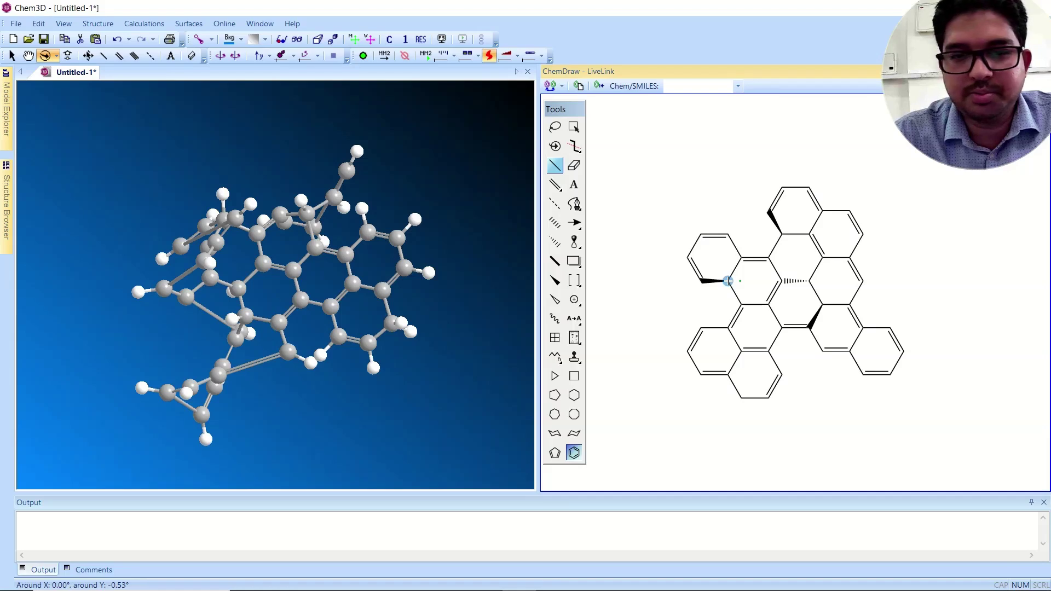
{"action": "left_click_drag", "start_coordinate": [285, 247], "coordinate": [303, 265]}
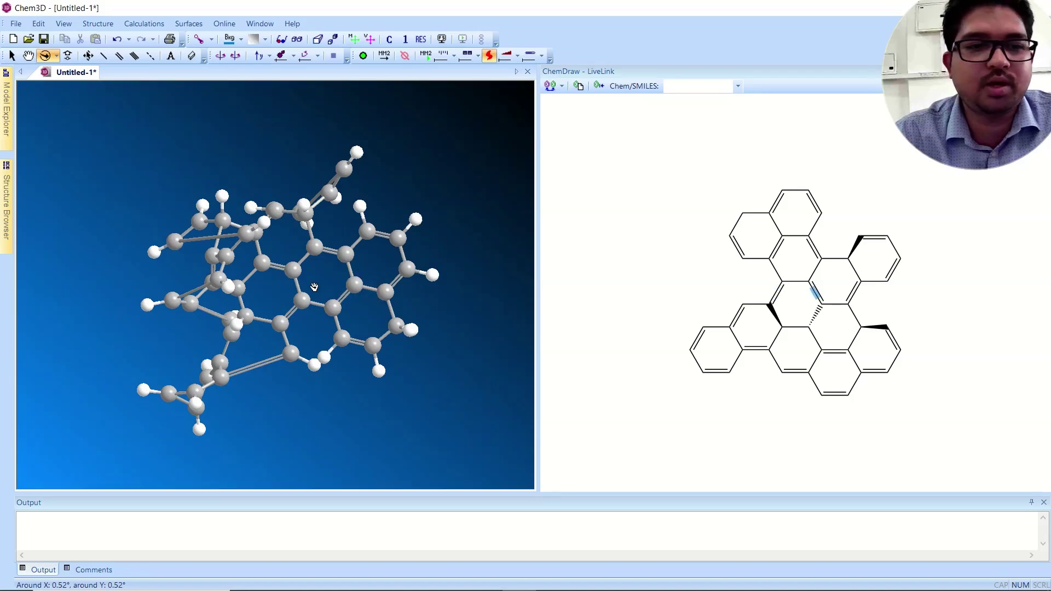
{"action": "left_click_drag", "start_coordinate": [317, 279], "coordinate": [382, 147]}
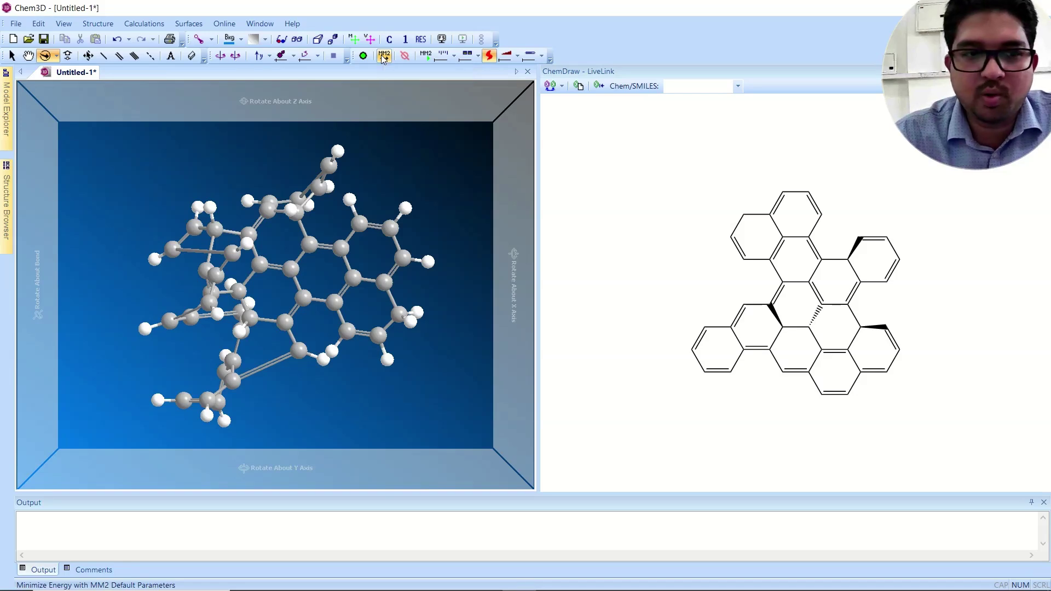
Minimize the molecule's energy with the MM2 default parameters and rotate the optimized 3D model to inspect it
{"action": "left_click", "coordinate": [383, 57]}
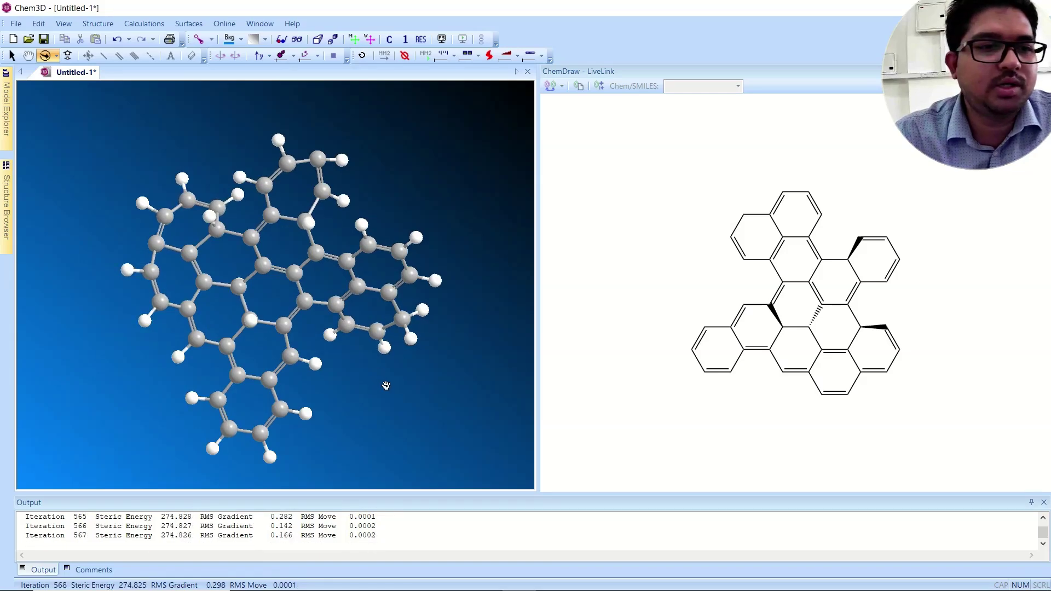
{"action": "mouse_move", "coordinate": [383, 387]}
{"action": "left_mouse_down"}
{"action": "mouse_move", "coordinate": [392, 392]}
{"action": "mouse_move", "coordinate": [399, 357]}
{"action": "mouse_move", "coordinate": [384, 350]}
{"action": "mouse_move", "coordinate": [401, 368]}
{"action": "mouse_move", "coordinate": [367, 375]}
{"action": "mouse_move", "coordinate": [340, 336]}
{"action": "left_mouse_up"}
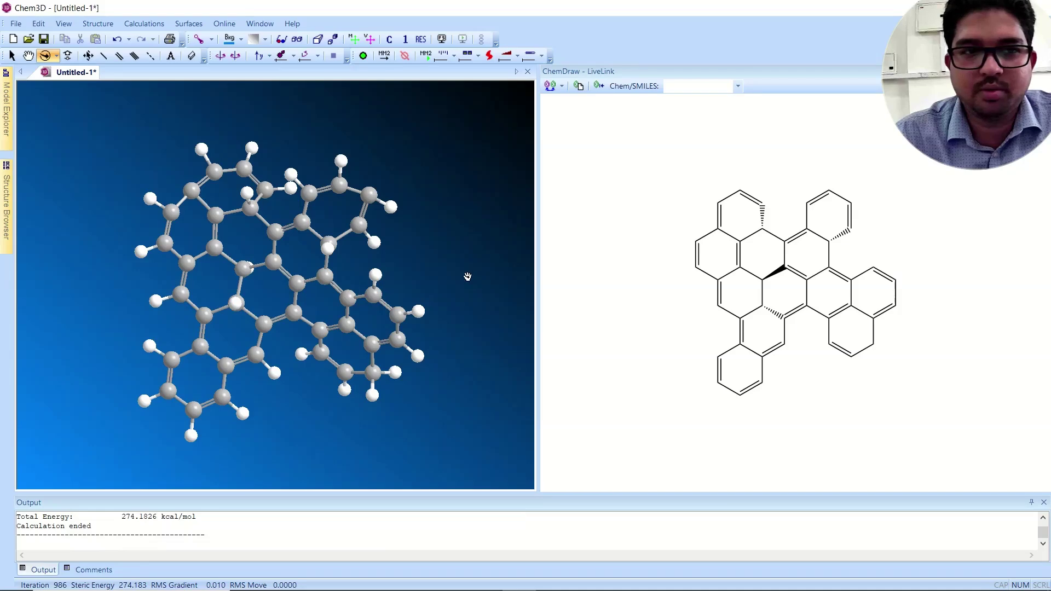
{"action": "mouse_move", "coordinate": [239, 145]}
{"action": "left_mouse_down"}
{"action": "mouse_move", "coordinate": [169, 146]}
{"action": "mouse_move", "coordinate": [265, 291]}
{"action": "mouse_move", "coordinate": [277, 288]}
{"action": "mouse_move", "coordinate": [277, 262]}
{"action": "mouse_move", "coordinate": [305, 380]}
{"action": "mouse_move", "coordinate": [342, 441]}
{"action": "mouse_move", "coordinate": [338, 426]}
{"action": "left_mouse_up"}
{"action": "mouse_move", "coordinate": [279, 238]}
{"action": "left_mouse_down"}
{"action": "mouse_move", "coordinate": [268, 245]}
{"action": "mouse_move", "coordinate": [284, 244]}
{"action": "left_mouse_up"}
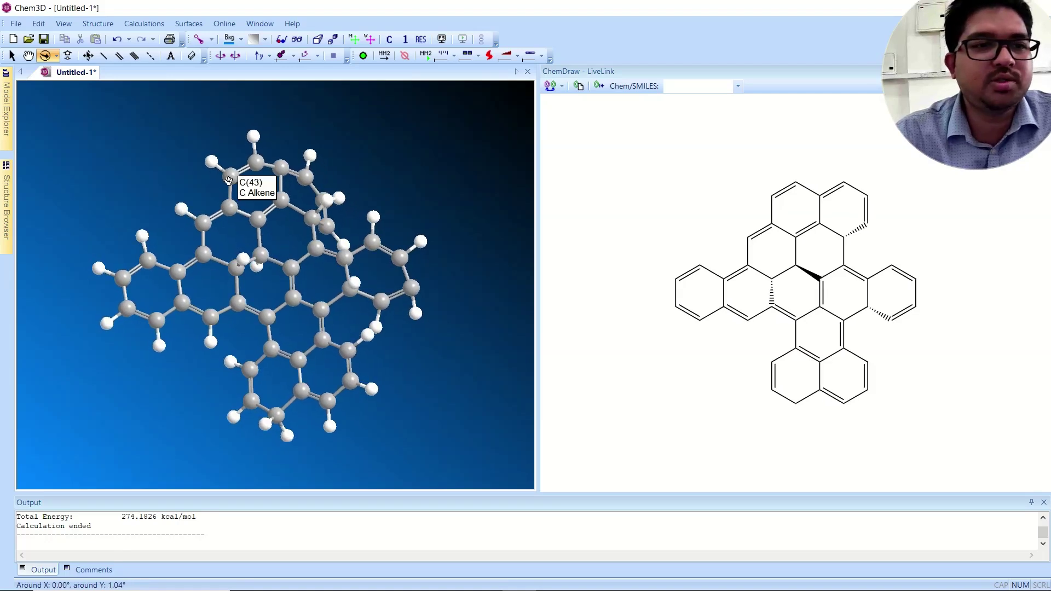
{"action": "mouse_move", "coordinate": [289, 230]}
{"action": "left_mouse_down"}
{"action": "mouse_move", "coordinate": [268, 248]}
{"action": "mouse_move", "coordinate": [283, 244]}
{"action": "left_mouse_up"}
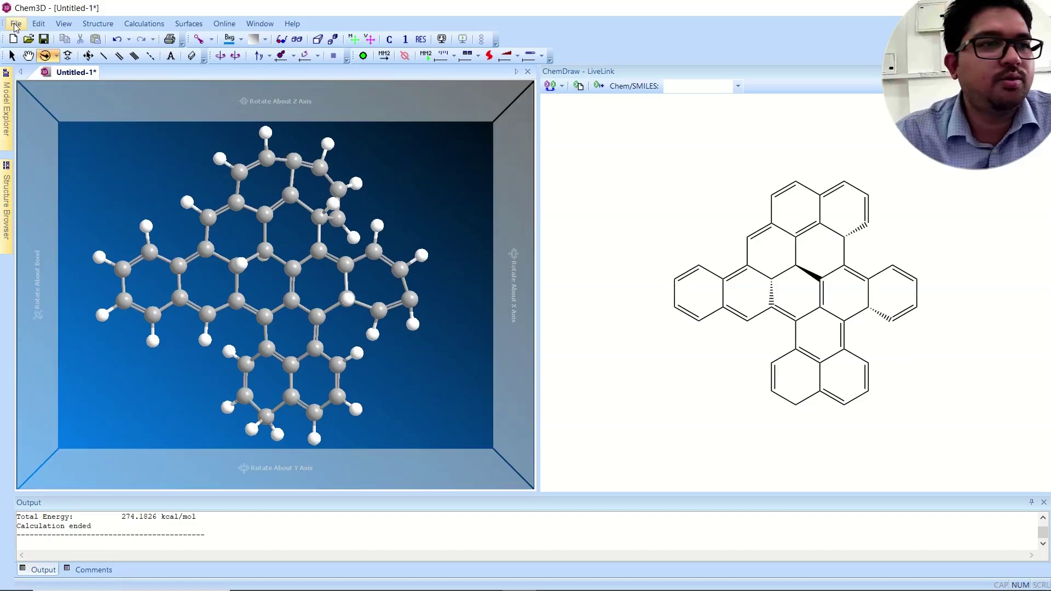
Save the model to the Desktop as Untitled-1.mol2 in SYBYL2 format
{"action": "left_click", "coordinate": [16, 24]}
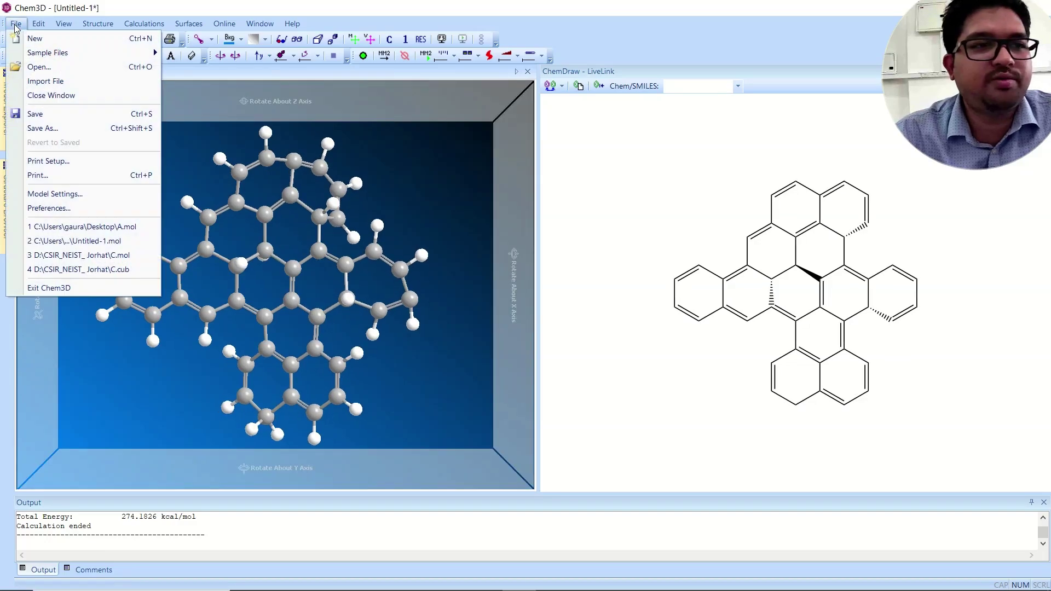
{"action": "left_click", "coordinate": [68, 128]}
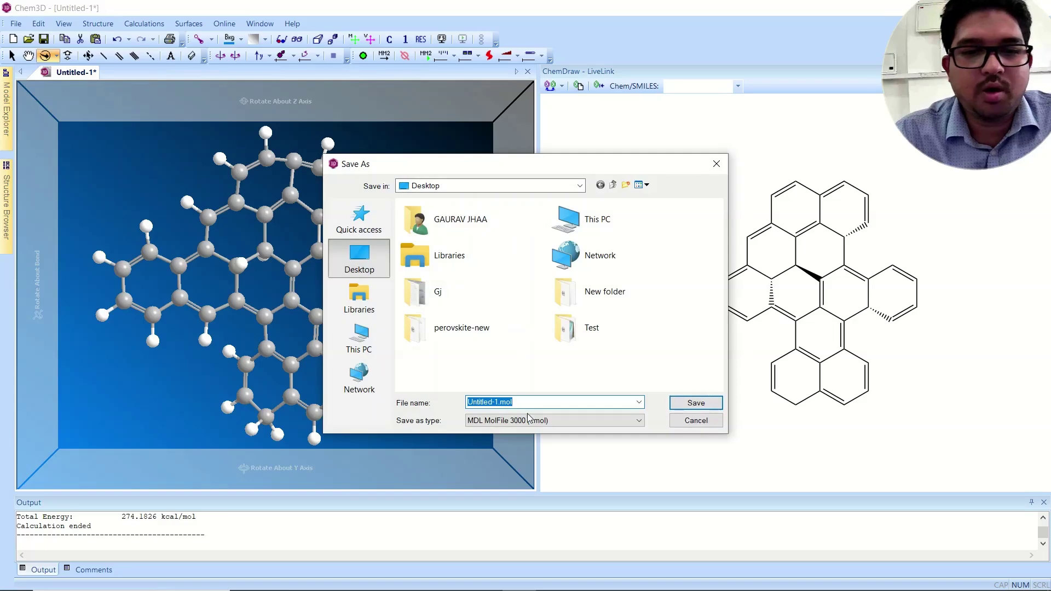
{"action": "left_click_drag", "start_coordinate": [512, 160], "coordinate": [484, 109]}
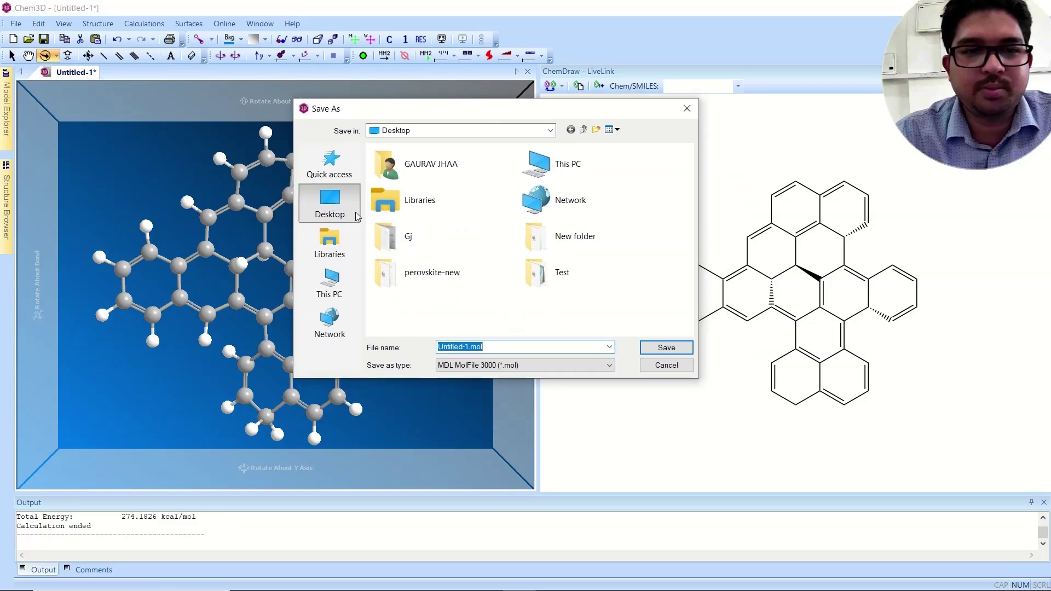
{"action": "left_click", "coordinate": [520, 366]}
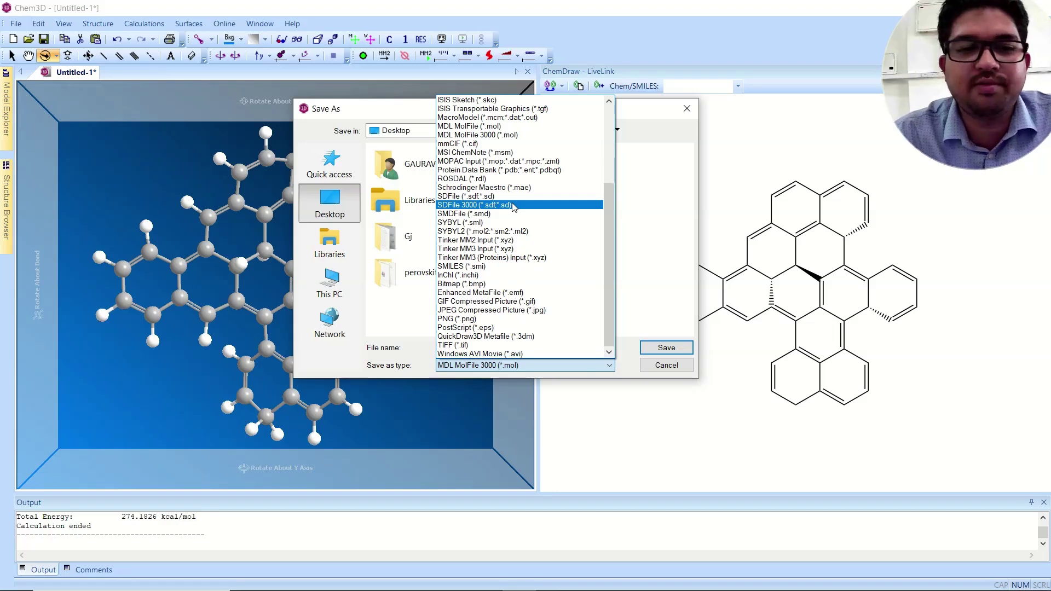
{"action": "left_click", "coordinate": [541, 232]}
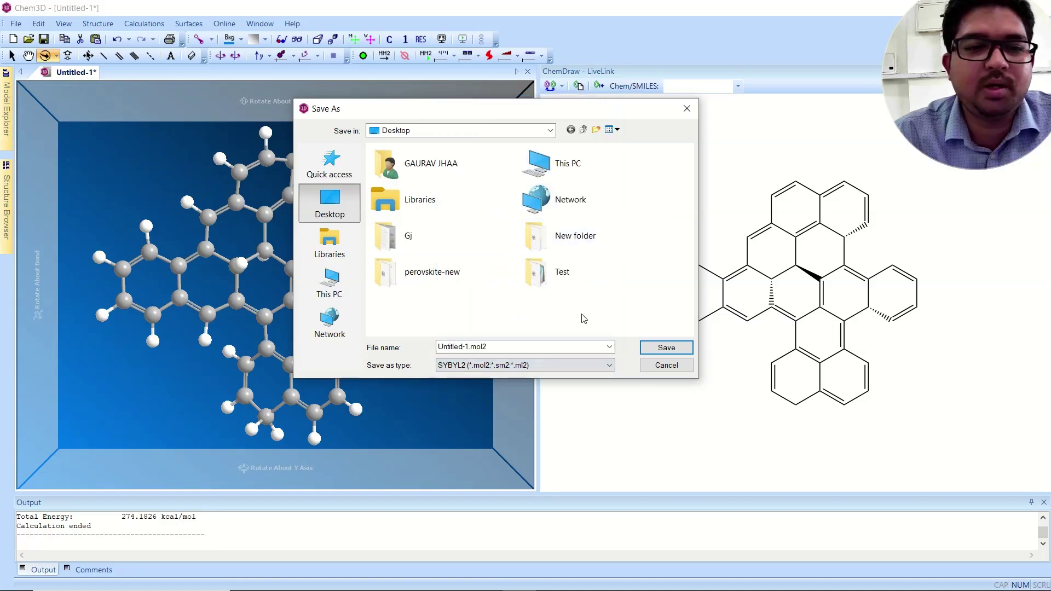
{"action": "left_click", "coordinate": [669, 347]}
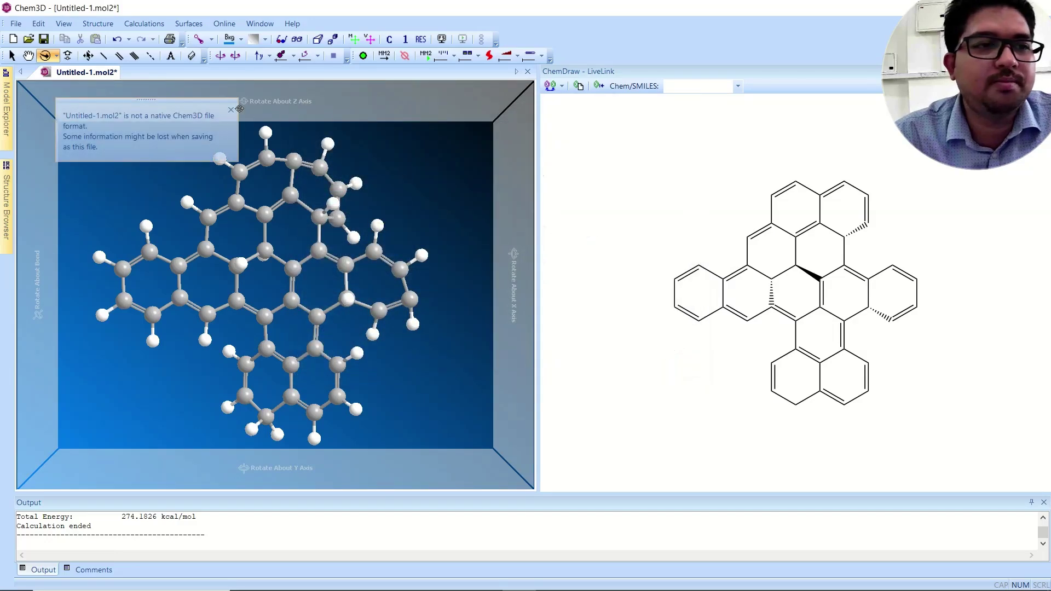
Launch Spartan '14 V1.1.4 and maximize its window
{"action": "mouse_move", "coordinate": [469, 584]}
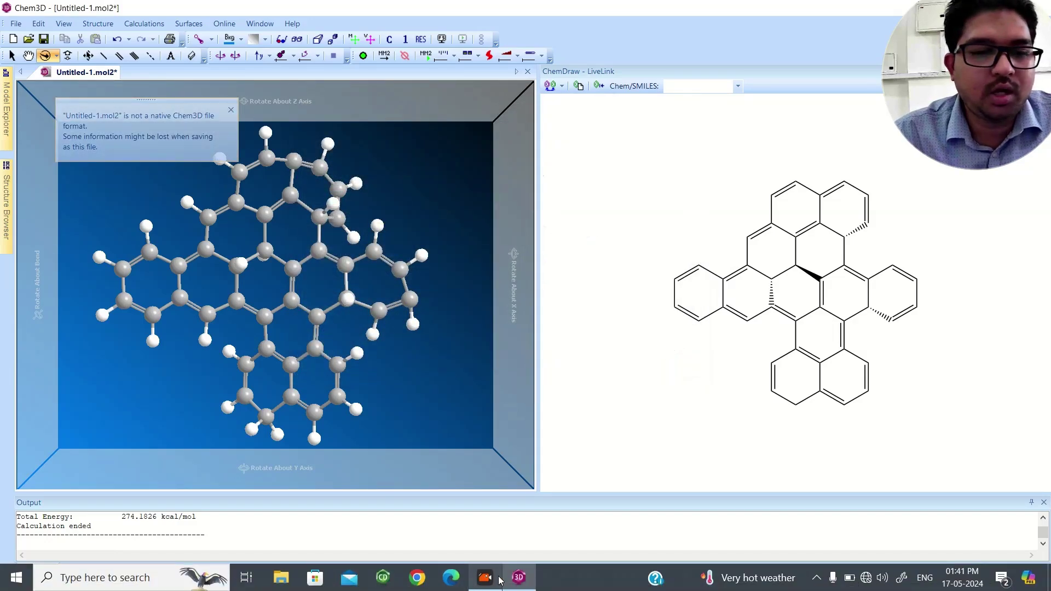
{"action": "left_click", "coordinate": [11, 583]}
{"action": "scroll", "coordinate": [367, 324], "scroll_direction": "down", "scroll_amount": 3}
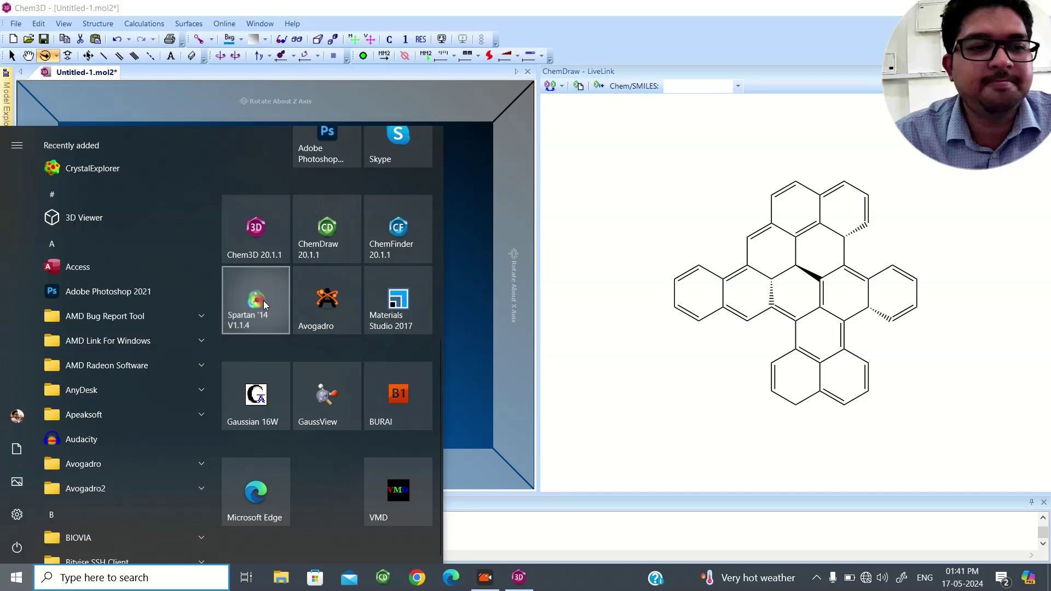
{"action": "left_click", "coordinate": [548, 176]}
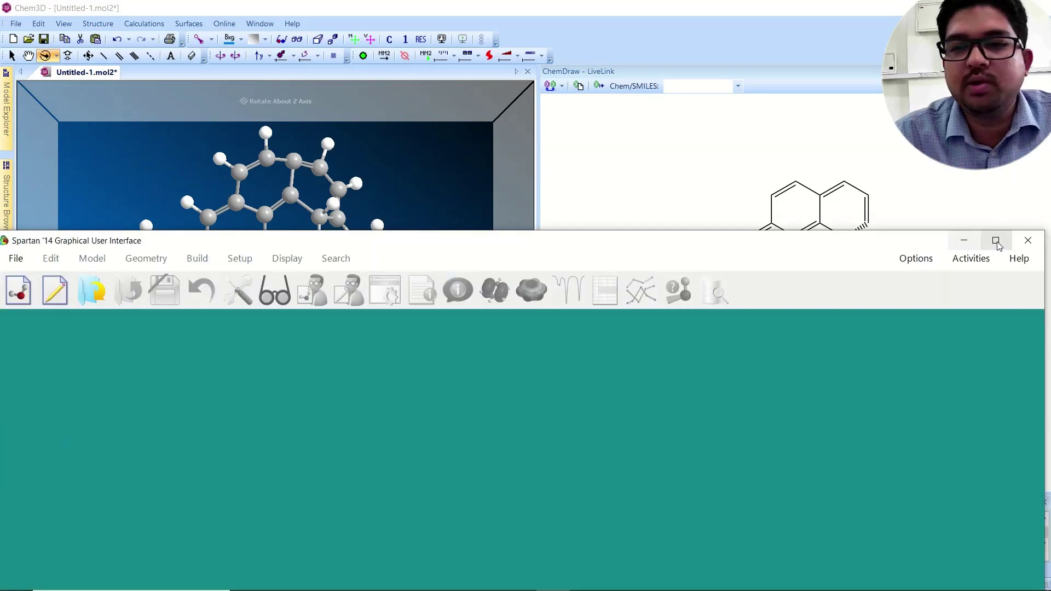
{"action": "left_click", "coordinate": [997, 239]}
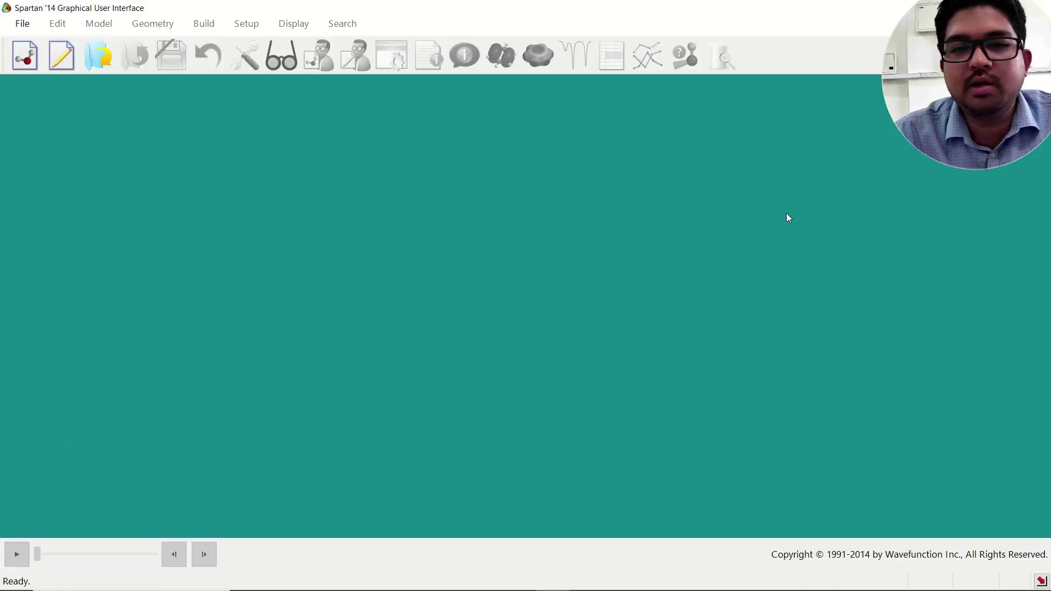
Open Untitled-1.mol2 from the Desktop, with the file filter set to All Files
{"action": "left_click", "coordinate": [21, 23]}
{"action": "left_click", "coordinate": [57, 73]}
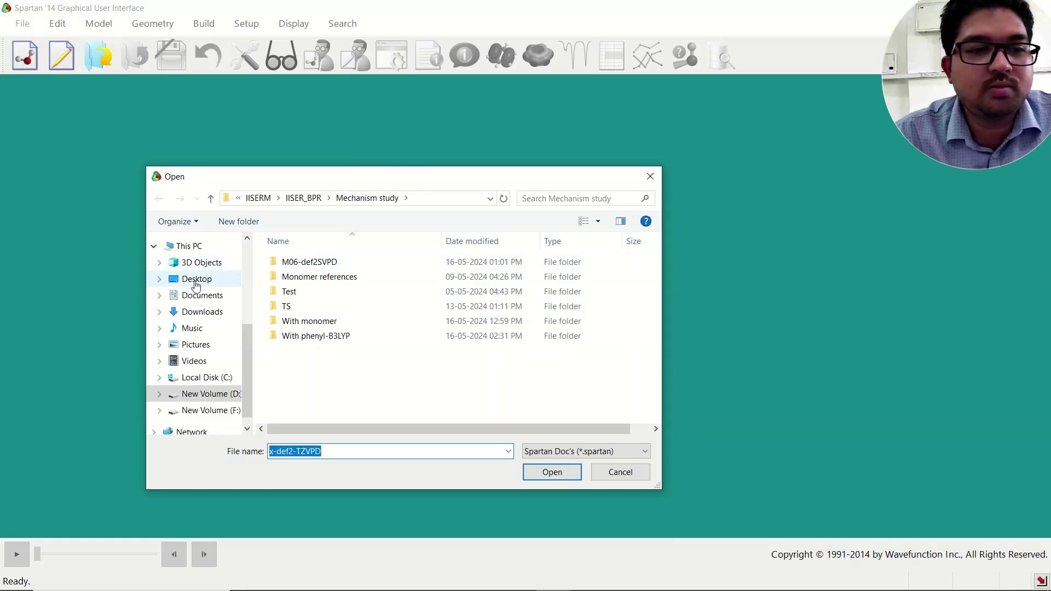
{"action": "left_click", "coordinate": [196, 281]}
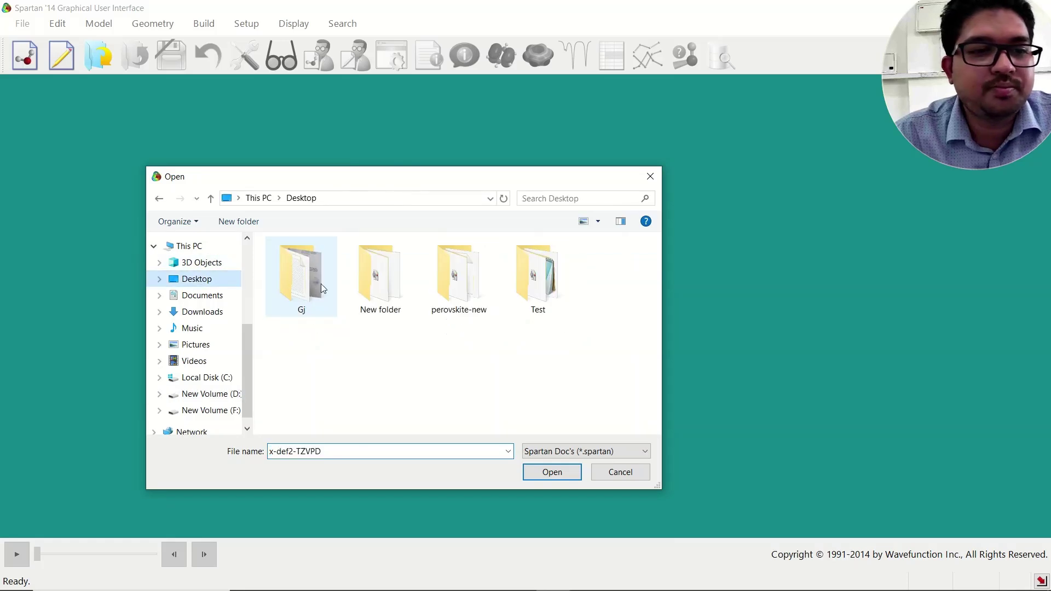
{"action": "left_click", "coordinate": [550, 451]}
{"action": "left_click", "coordinate": [548, 472]}
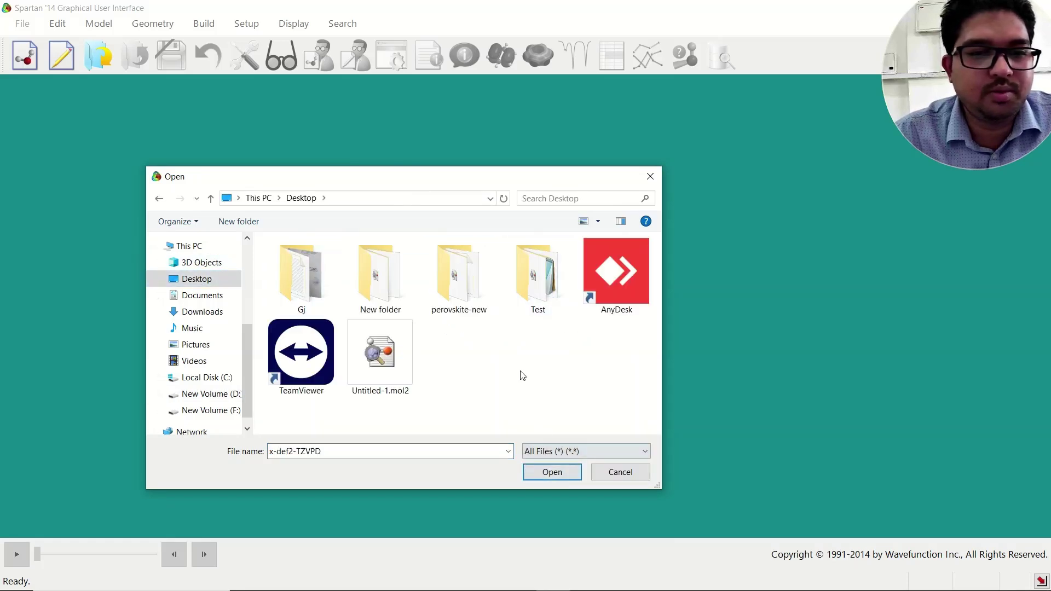
{"action": "left_click", "coordinate": [380, 353]}
{"action": "double_click", "coordinate": [380, 353]}
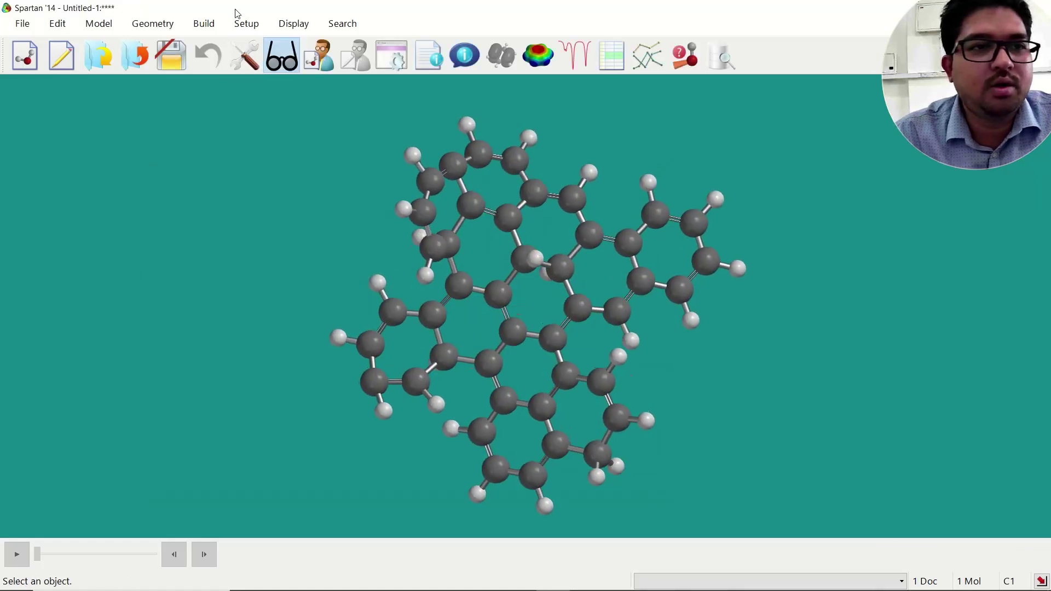
Put the imported molecule into Edit Build mode and minimize its energy
{"action": "left_click", "coordinate": [215, 25]}
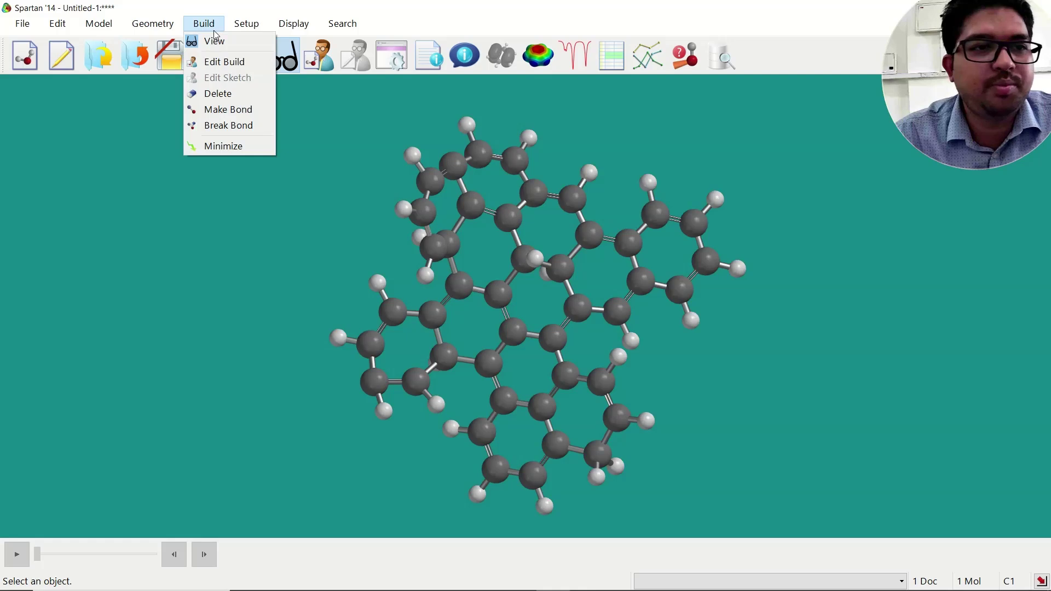
{"action": "left_click", "coordinate": [234, 62]}
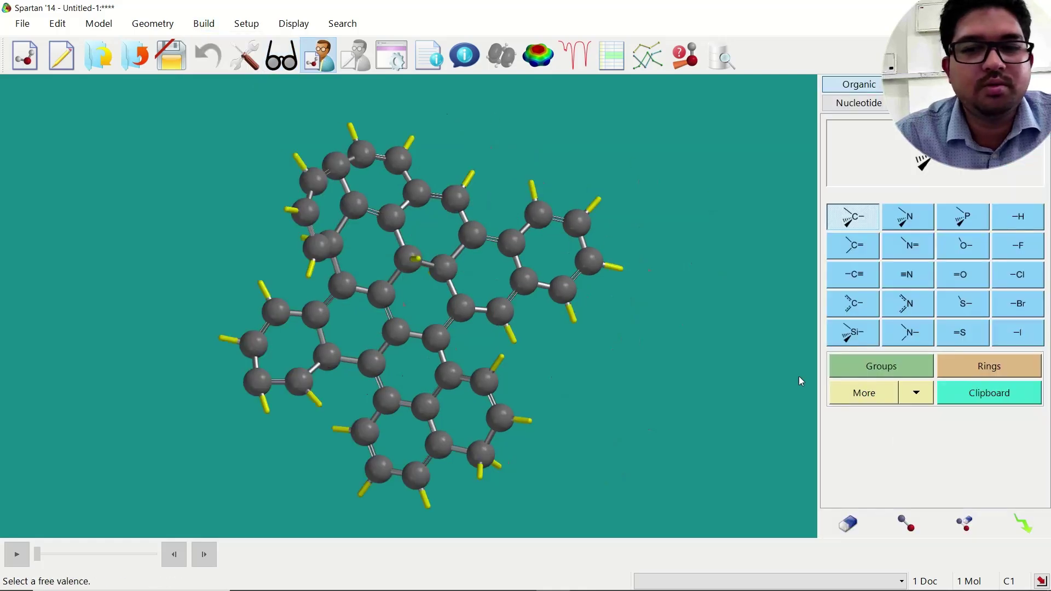
{"action": "scroll", "coordinate": [694, 347], "scroll_direction": "down", "scroll_amount": 2}
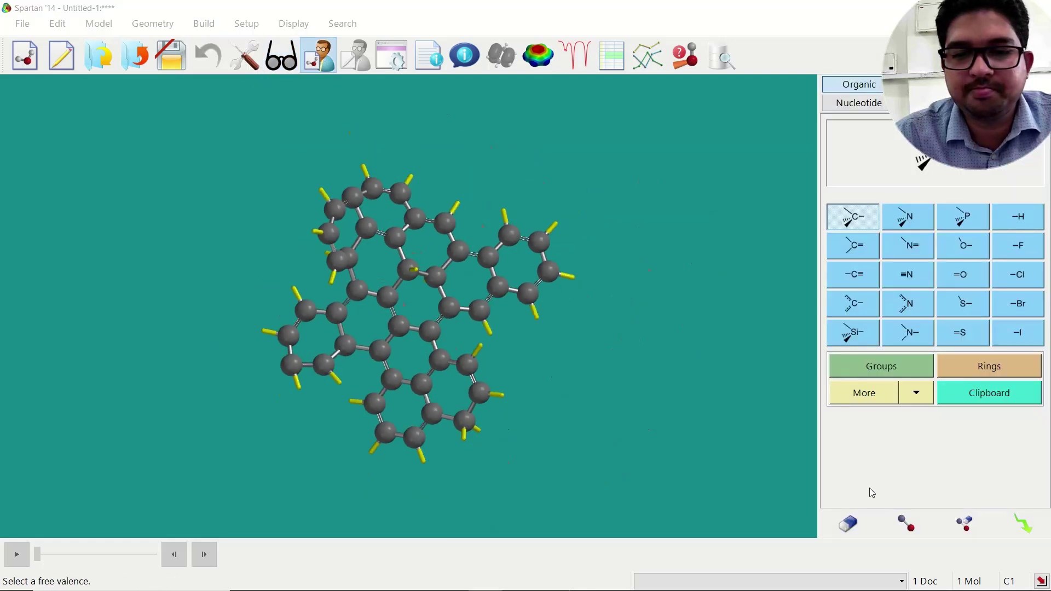
{"action": "left_click", "coordinate": [1024, 526]}
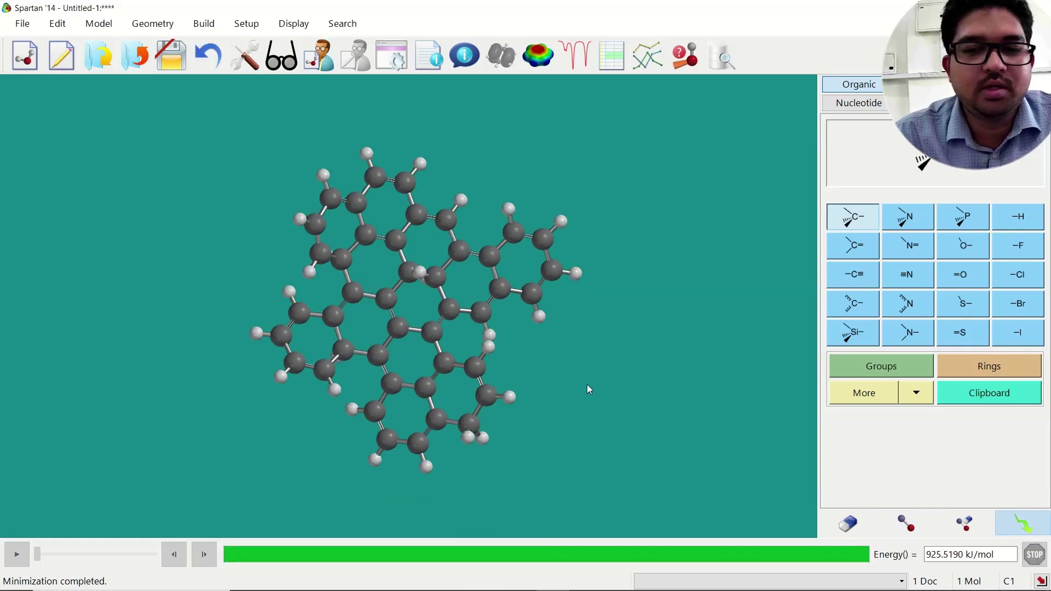
Rotate and enlarge the minimized molecule to examine its fused rings from several angles
{"action": "left_click_drag", "start_coordinate": [450, 346], "coordinate": [473, 471]}
{"action": "left_click_drag", "start_coordinate": [442, 252], "coordinate": [455, 288]}
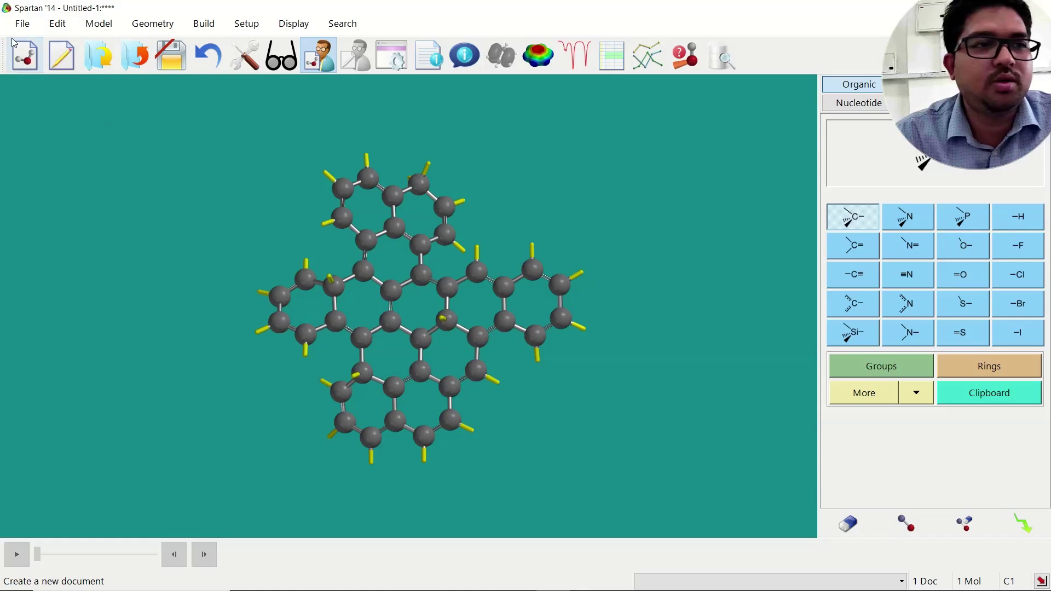
{"action": "left_click_drag", "start_coordinate": [417, 311], "coordinate": [485, 370]}
{"action": "scroll", "coordinate": [443, 340], "scroll_direction": "up", "scroll_amount": 3}
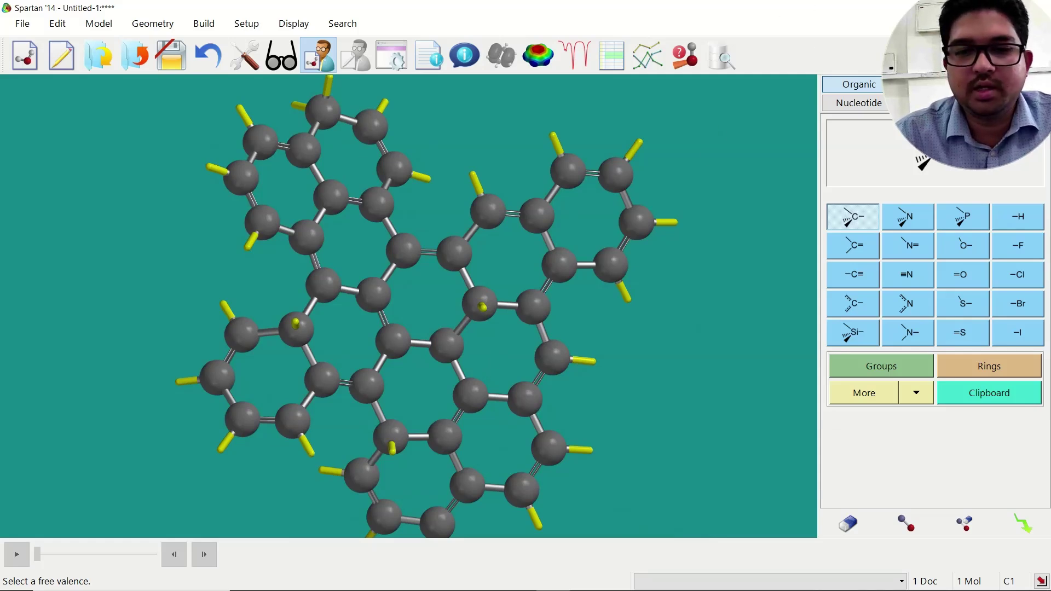
Switch back to Chem3D and delete the entire fused-ring structure from the ChemDraw LiveLink drawing
{"action": "mouse_move", "coordinate": [606, 588]}
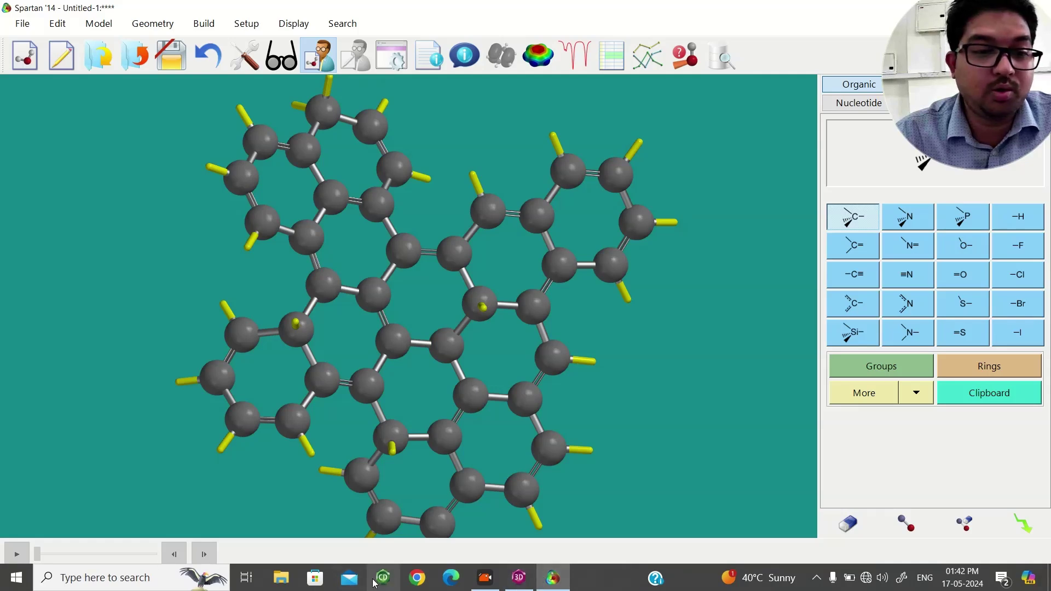
{"action": "left_click", "coordinate": [519, 577]}
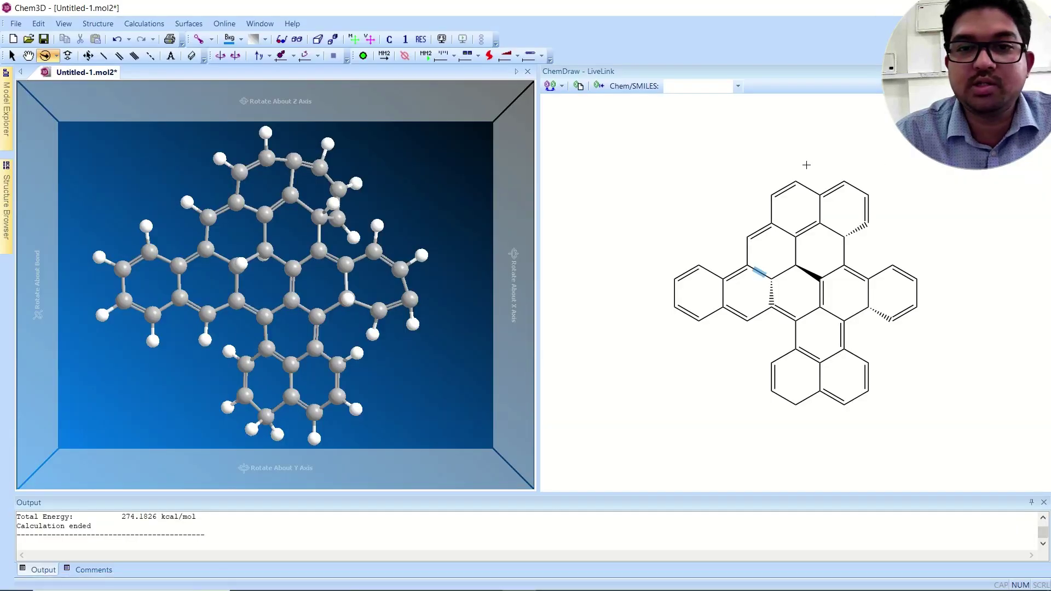
{"action": "left_click", "coordinate": [806, 165]}
{"action": "key", "text": "ctrl+a"}
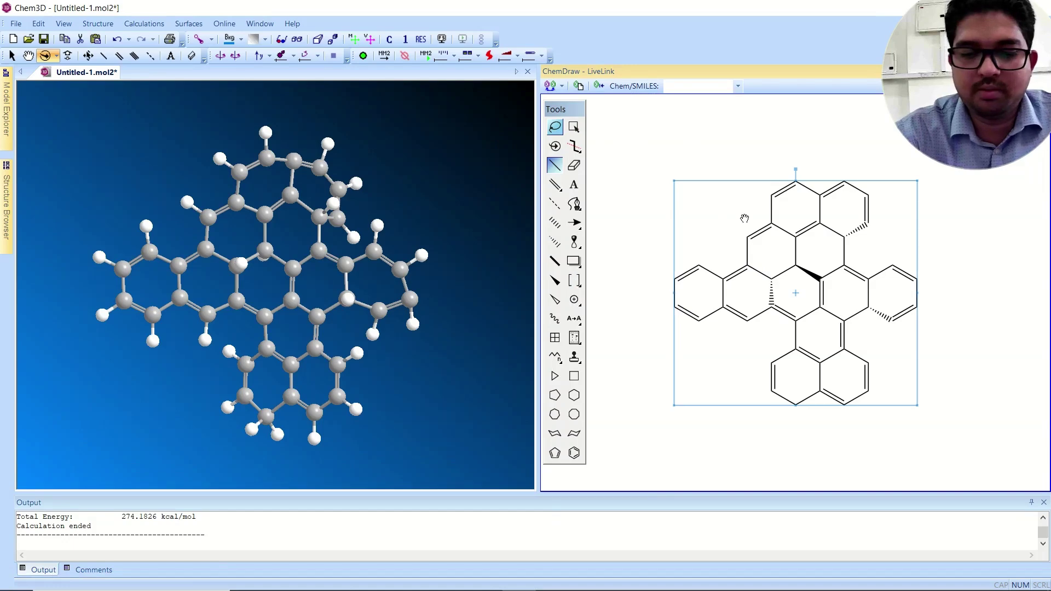
{"action": "key", "text": "Delete"}
Switch to File Explorer and open A.gjf from the CSIR_NEIST_ Jorhat folder on drive D in GaussView
{"action": "mouse_move", "coordinate": [340, 583]}
{"action": "left_click", "coordinate": [281, 577]}
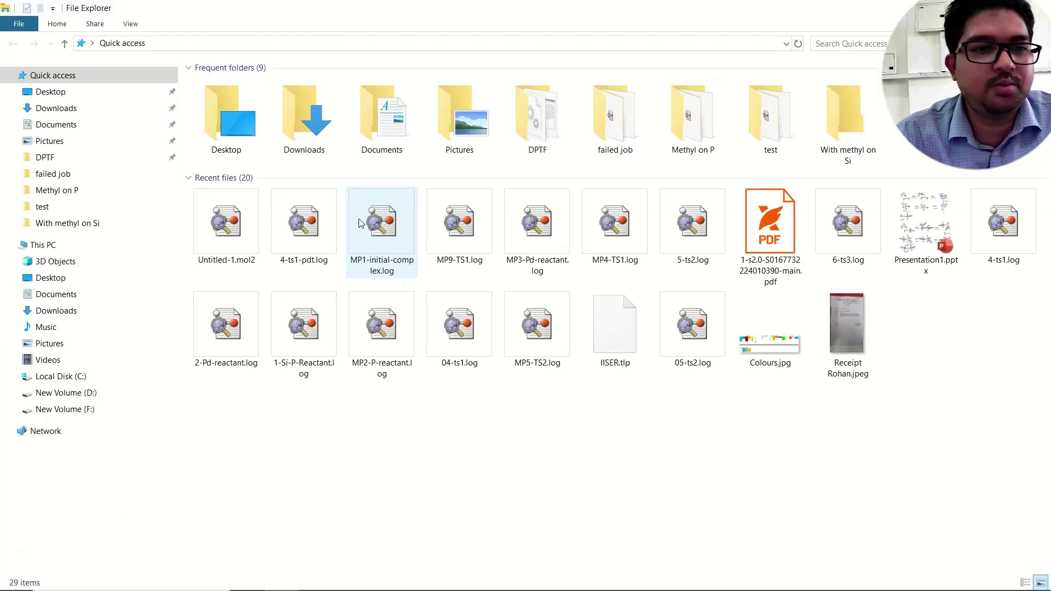
{"action": "left_click", "coordinate": [98, 392]}
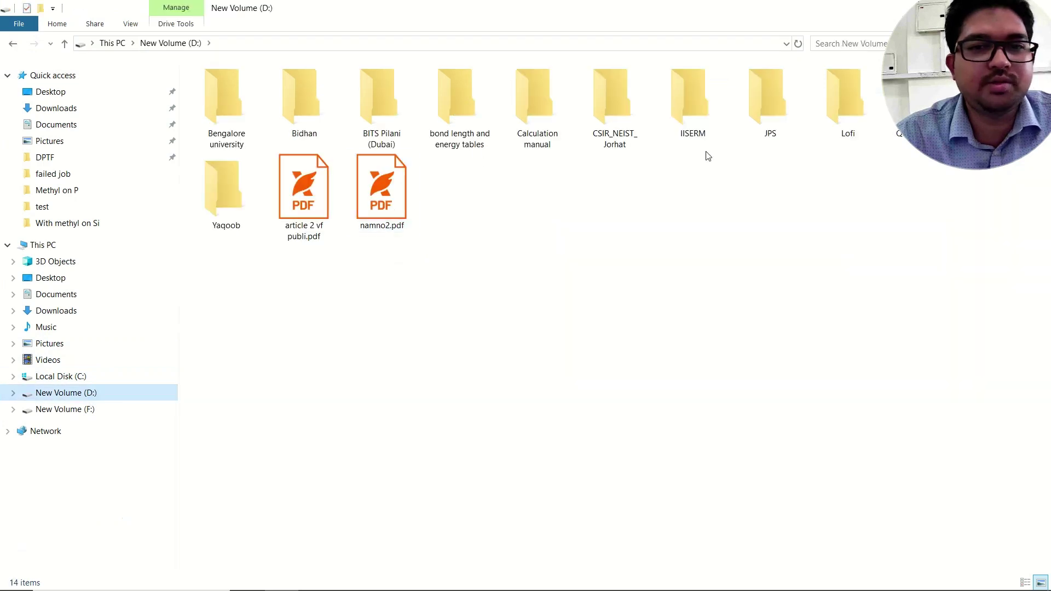
{"action": "double_click", "coordinate": [614, 125]}
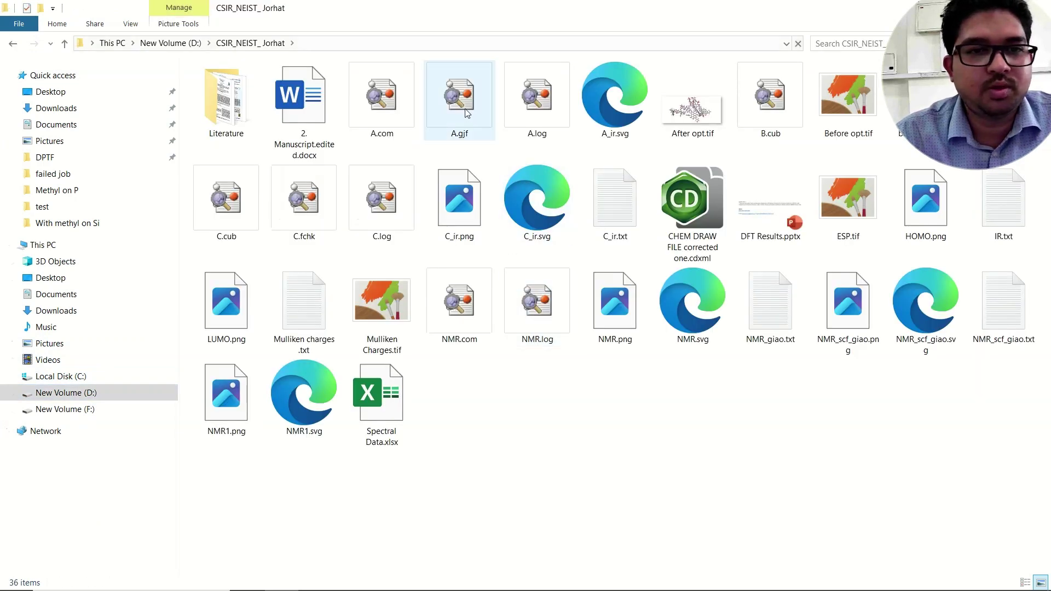
{"action": "left_click", "coordinate": [460, 107]}
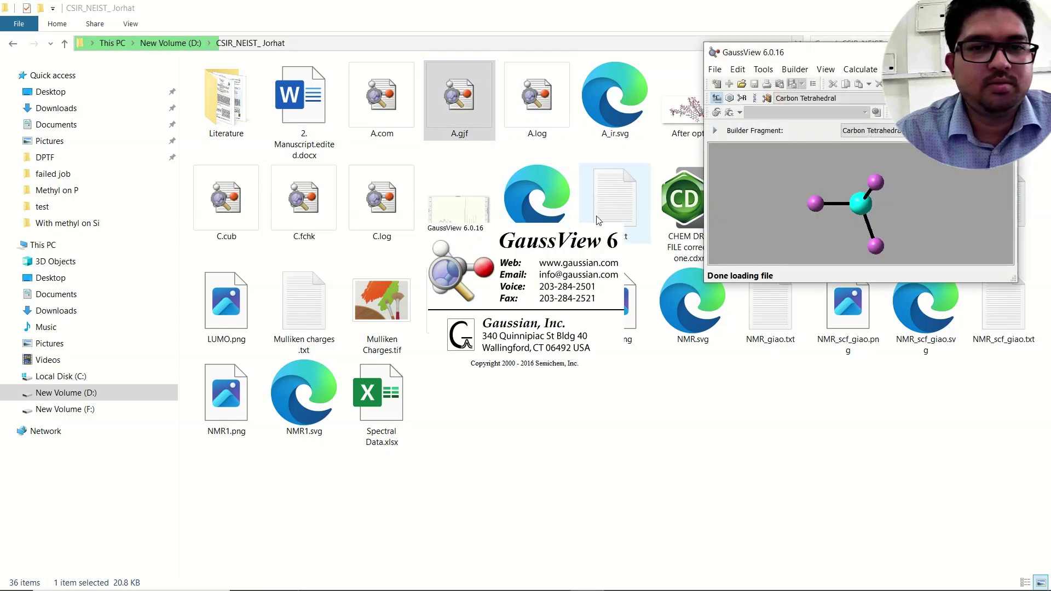
Examine the large A.gjf molecule full screen from several angles, and close GaussView
{"action": "left_click", "coordinate": [629, 24]}
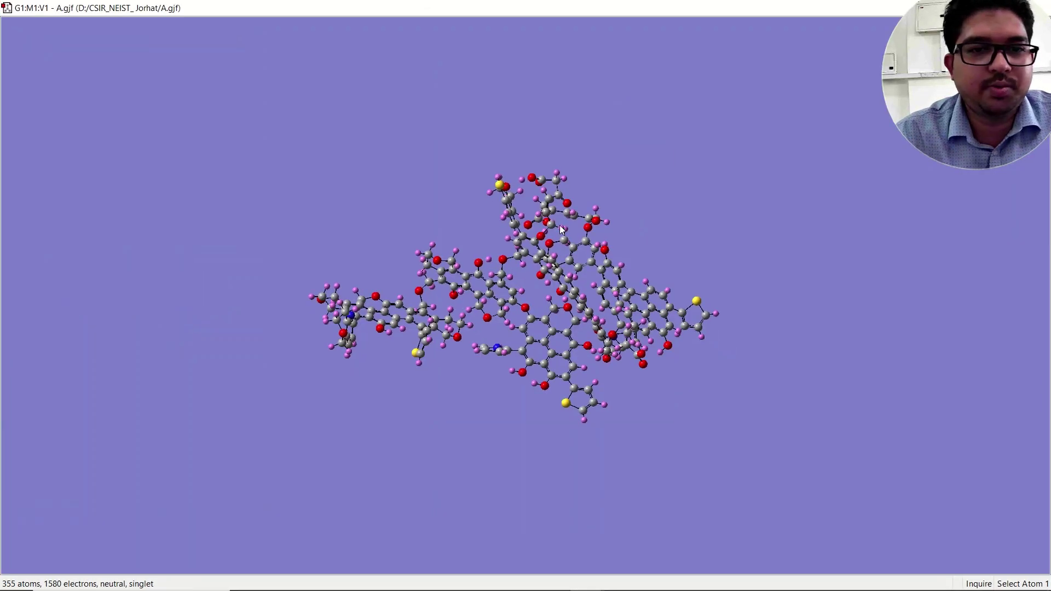
{"action": "left_click_drag", "start_coordinate": [655, 159], "coordinate": [718, 240]}
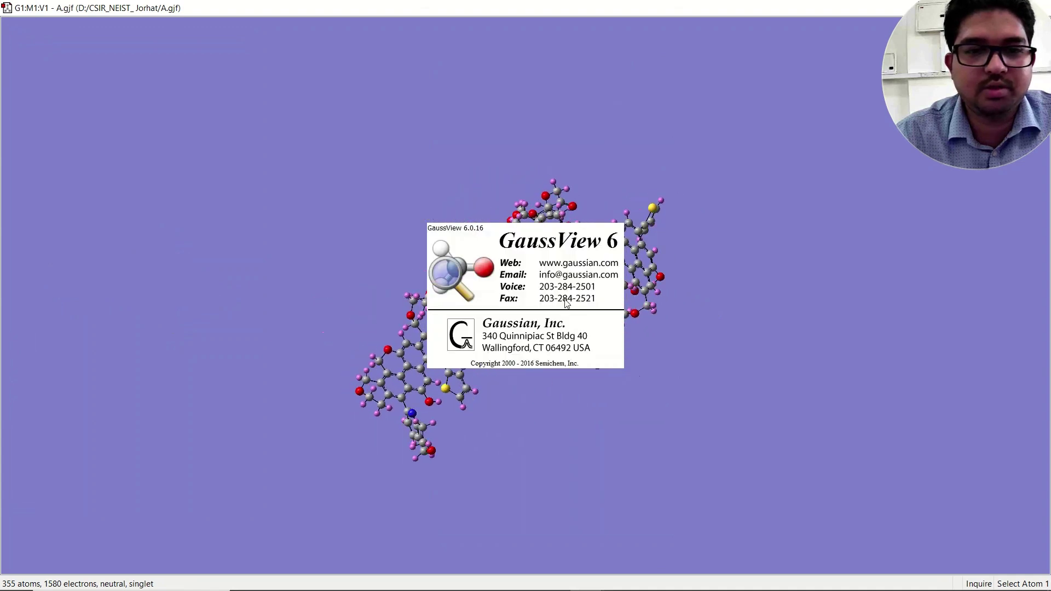
{"action": "scroll", "coordinate": [598, 295], "scroll_direction": "up", "scroll_amount": 2}
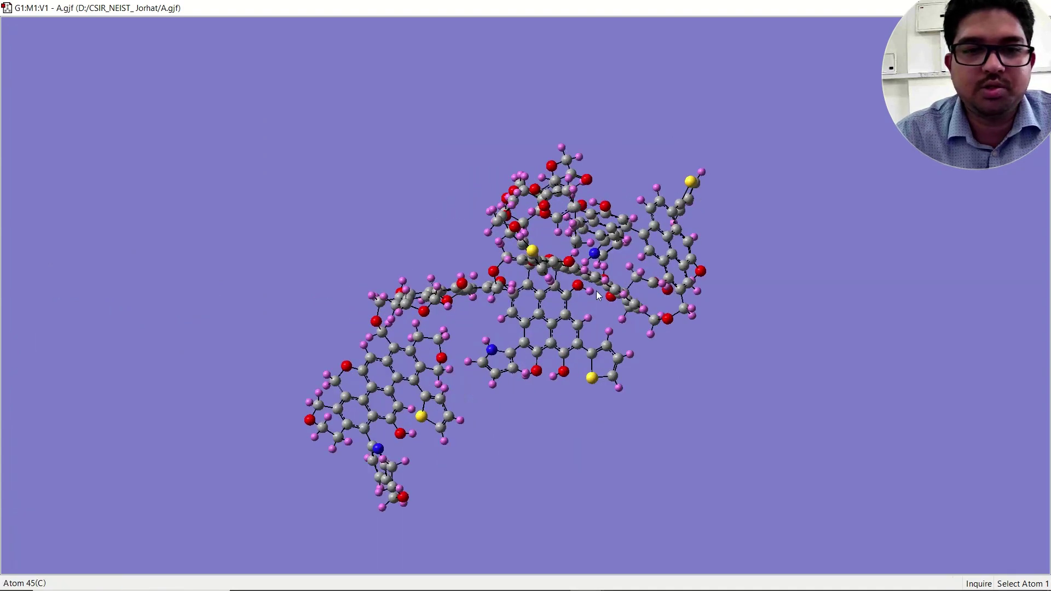
{"action": "left_click_drag", "start_coordinate": [483, 268], "coordinate": [480, 302]}
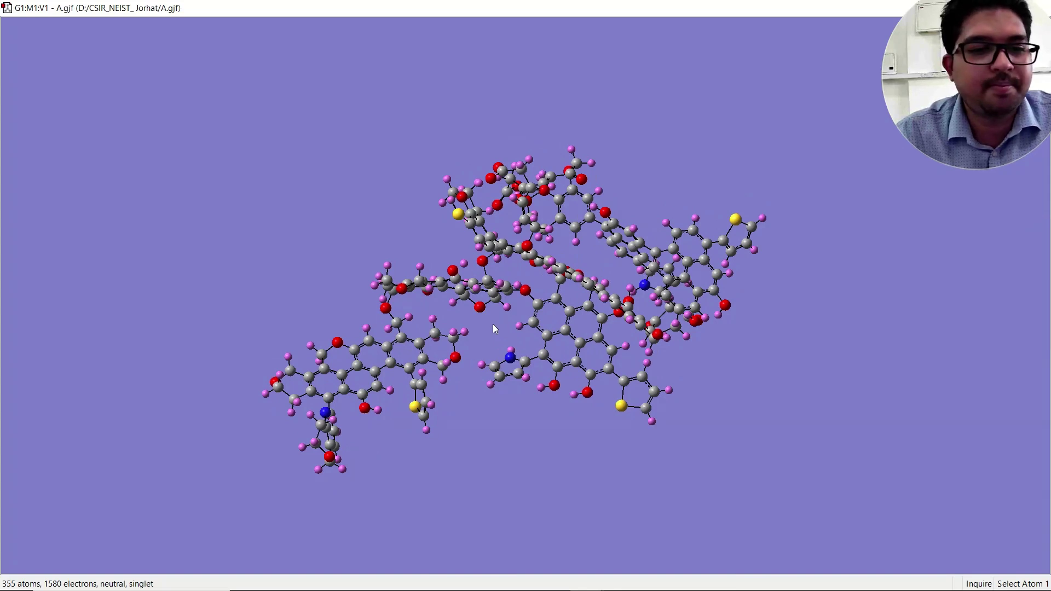
{"action": "scroll", "coordinate": [494, 325], "scroll_direction": "up", "scroll_amount": 5}
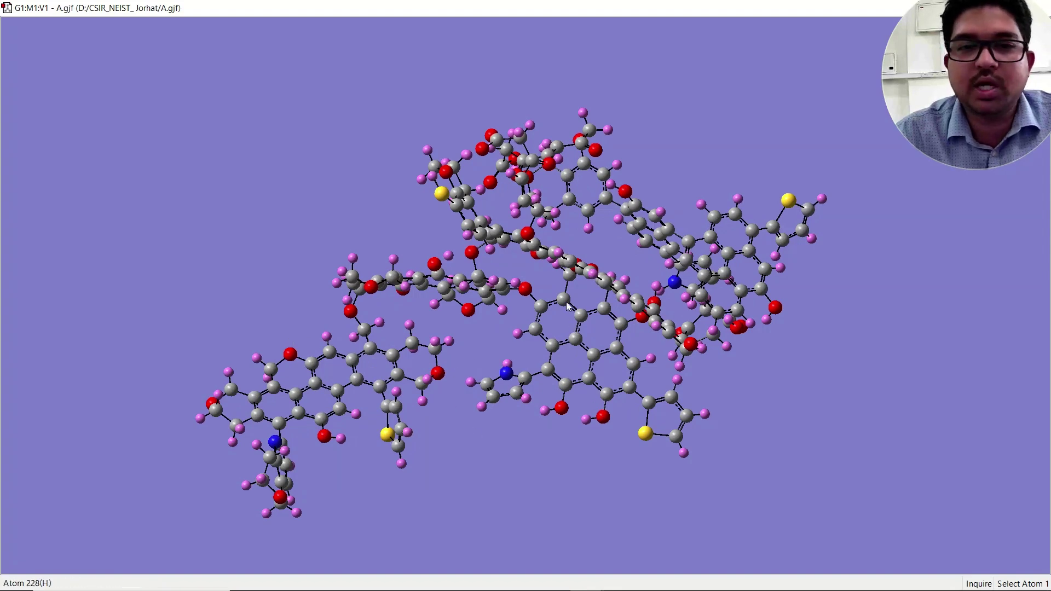
{"action": "mouse_move", "coordinate": [603, 245]}
{"action": "left_mouse_down"}
{"action": "mouse_move", "coordinate": [613, 226]}
{"action": "mouse_move", "coordinate": [584, 254]}
{"action": "mouse_move", "coordinate": [596, 224]}
{"action": "mouse_move", "coordinate": [611, 237]}
{"action": "mouse_move", "coordinate": [590, 195]}
{"action": "mouse_move", "coordinate": [594, 122]}
{"action": "mouse_move", "coordinate": [591, 242]}
{"action": "mouse_move", "coordinate": [609, 211]}
{"action": "mouse_move", "coordinate": [623, 231]}
{"action": "mouse_move", "coordinate": [597, 245]}
{"action": "mouse_move", "coordinate": [611, 225]}
{"action": "mouse_move", "coordinate": [605, 234]}
{"action": "left_mouse_up"}
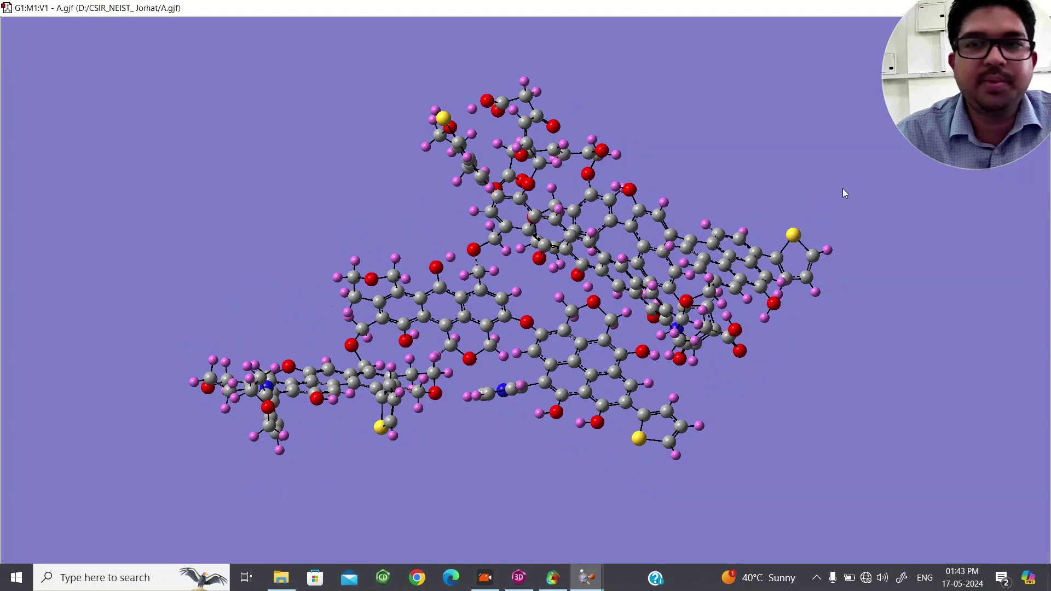
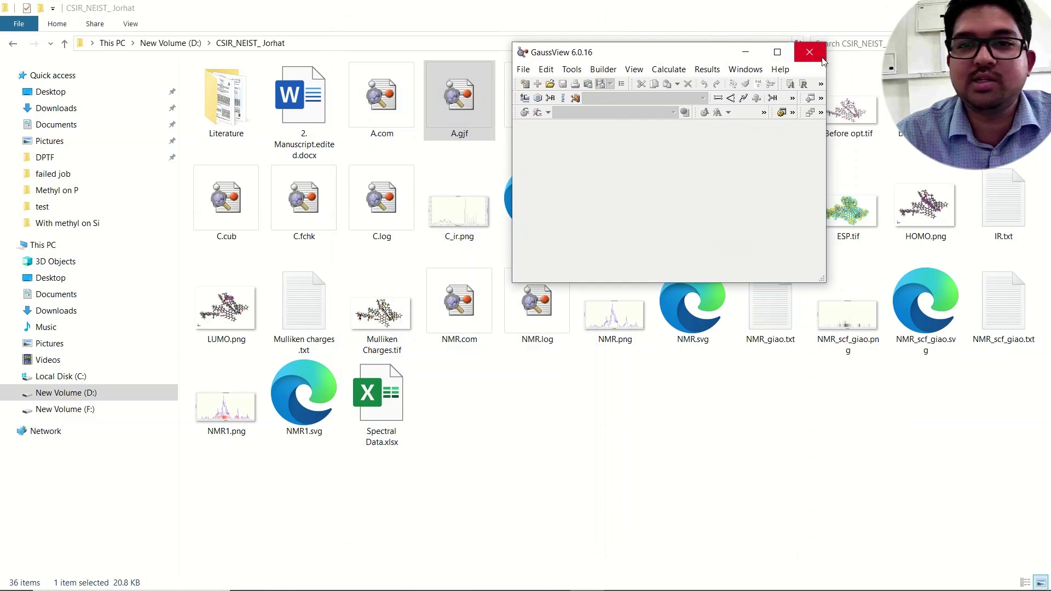
{"action": "left_click", "coordinate": [812, 52]}
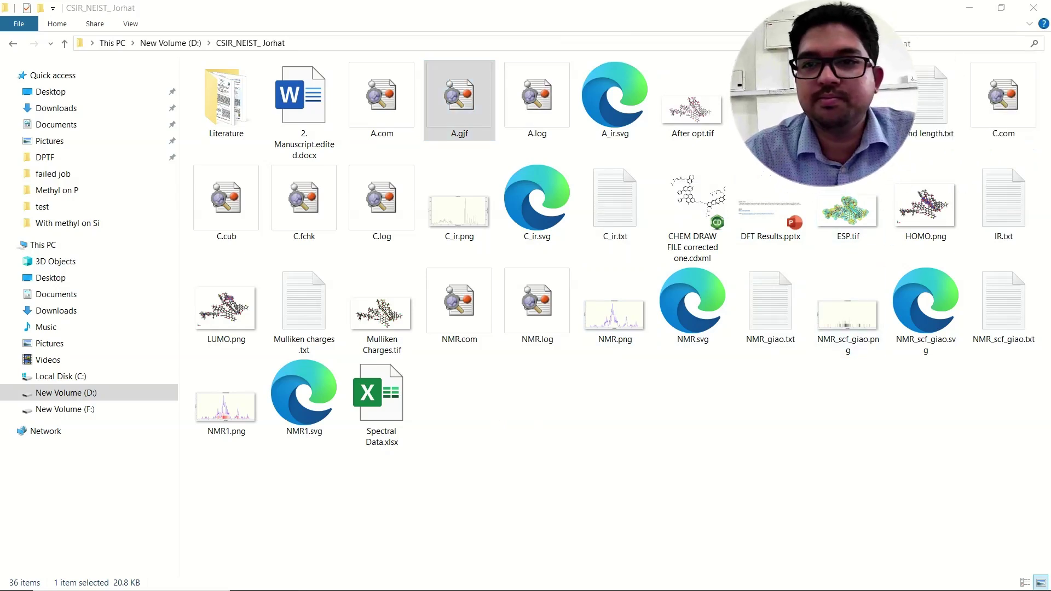
Open CHEM DRAW FILE corrected one.cdxml in ChemDraw, copy its whole structure and return to Chem3D
{"action": "left_click", "coordinate": [707, 238]}
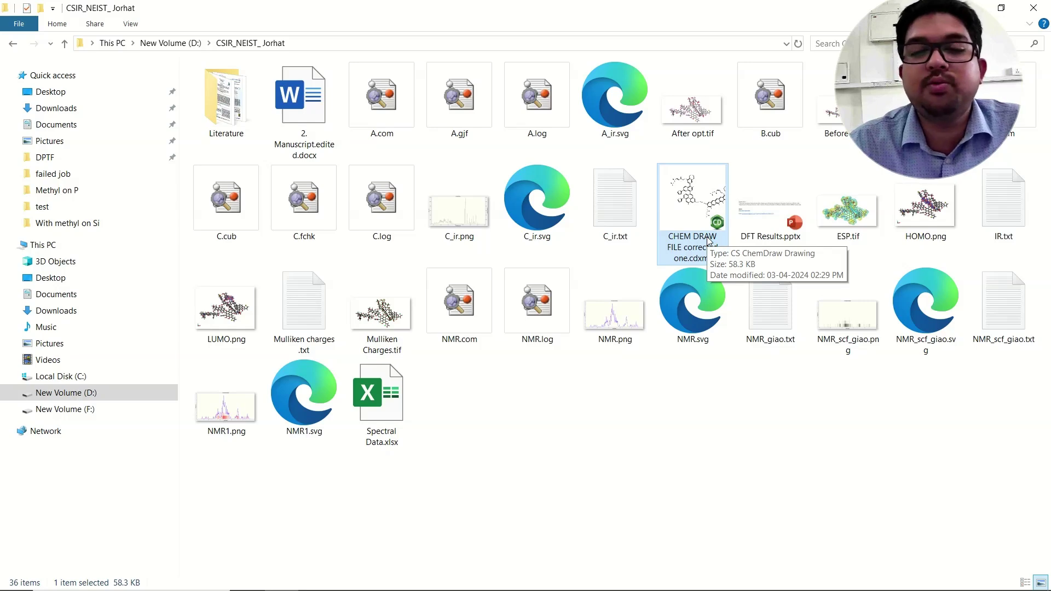
{"action": "double_click", "coordinate": [707, 240]}
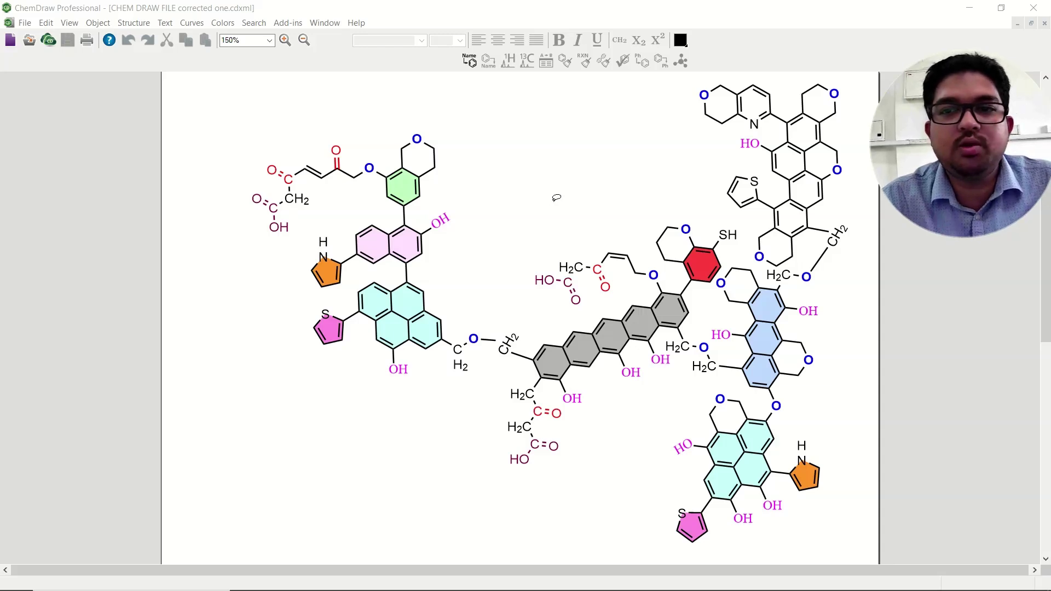
{"action": "left_click", "coordinate": [382, 125]}
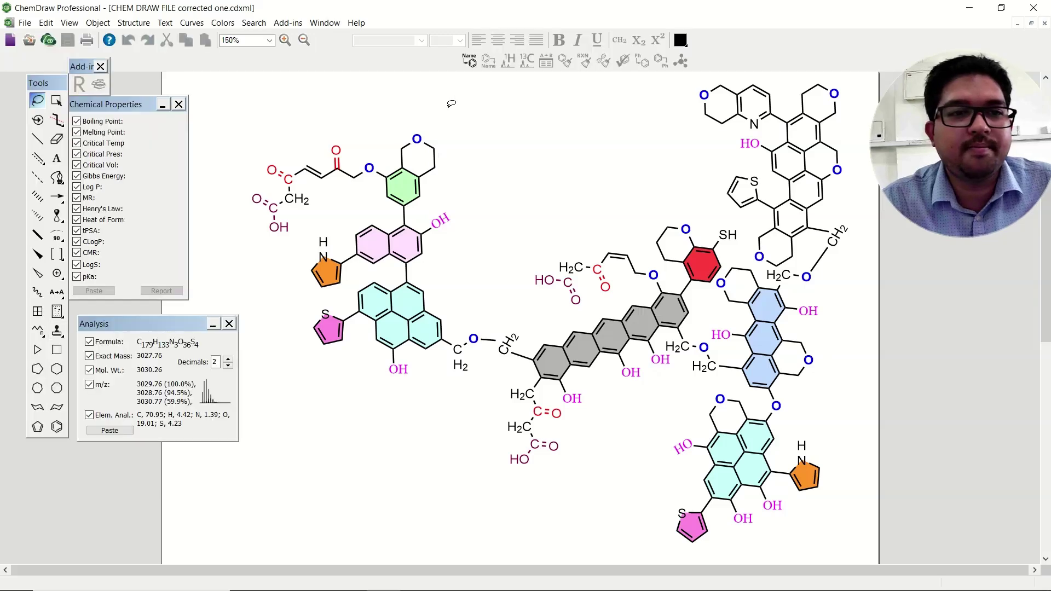
{"action": "key", "text": "ctrl+a"}
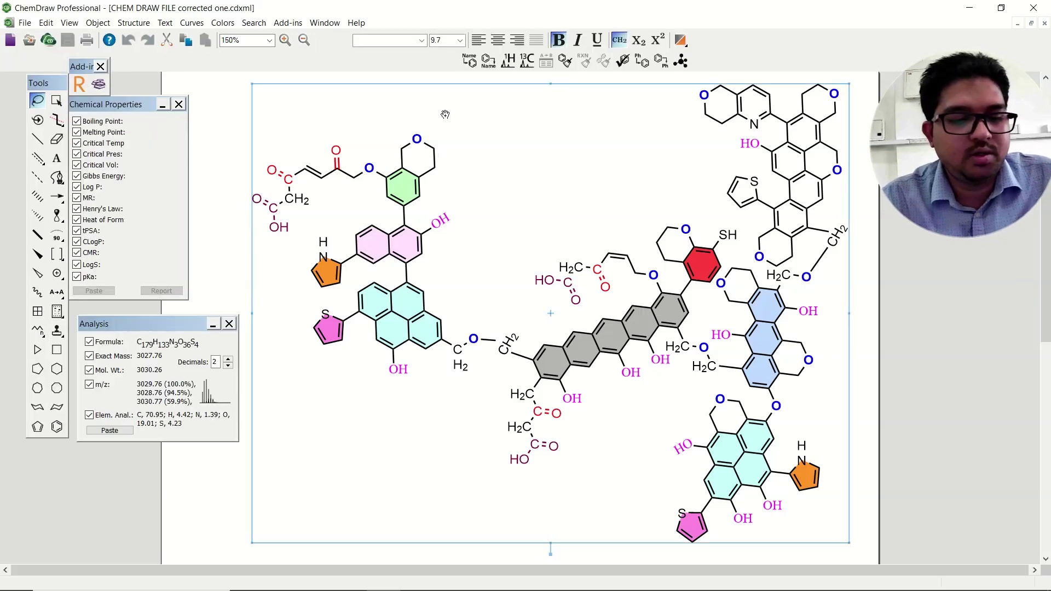
{"action": "key", "text": "ctrl+c"}
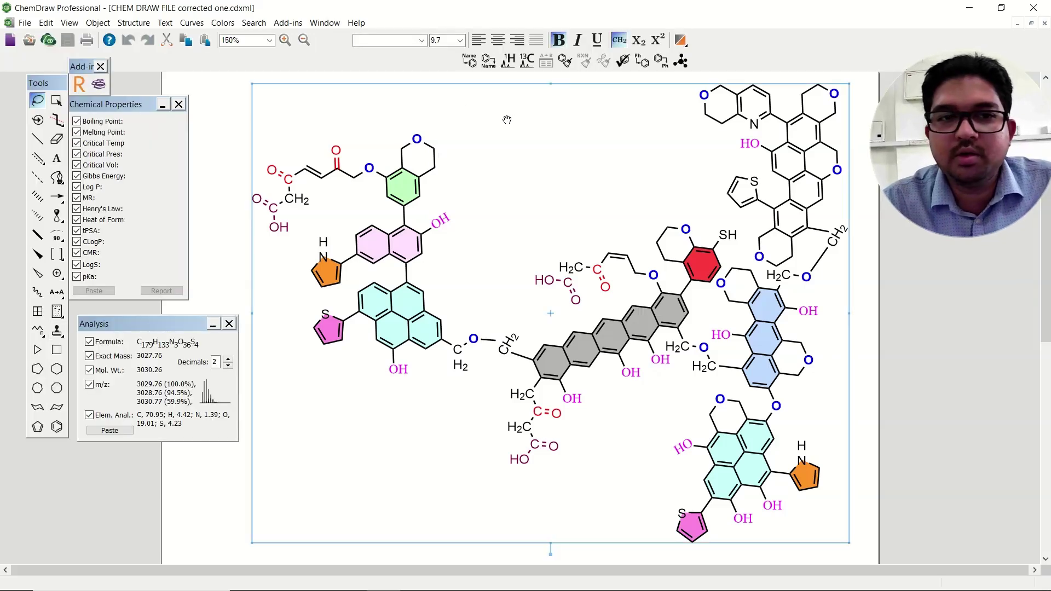
{"action": "left_click", "coordinate": [519, 578]}
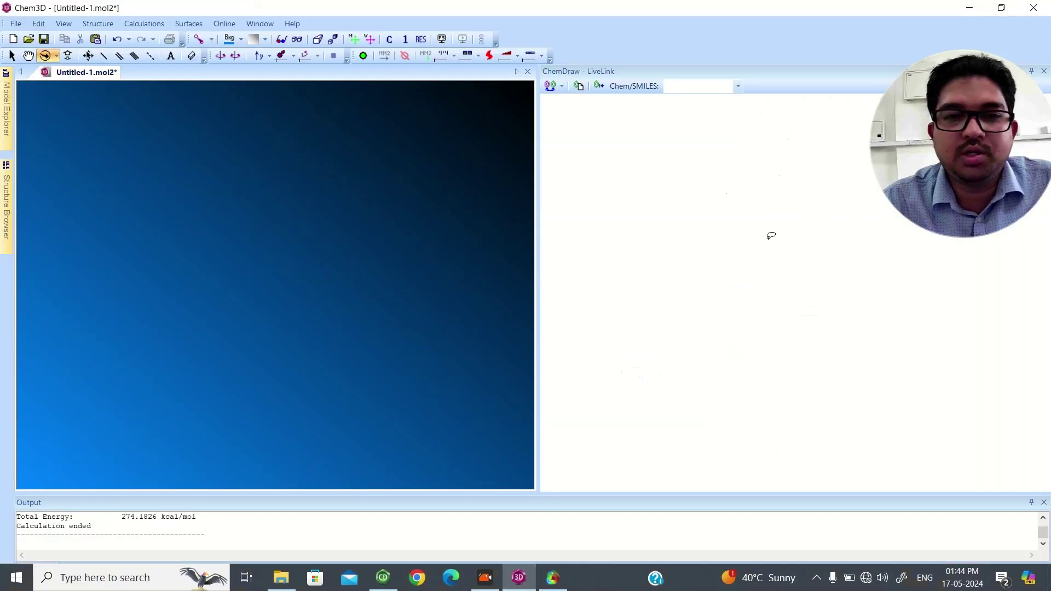
Paste the copied large structure into the ChemDraw LiveLink drawing to generate its 3D model
{"action": "left_click", "coordinate": [740, 206]}
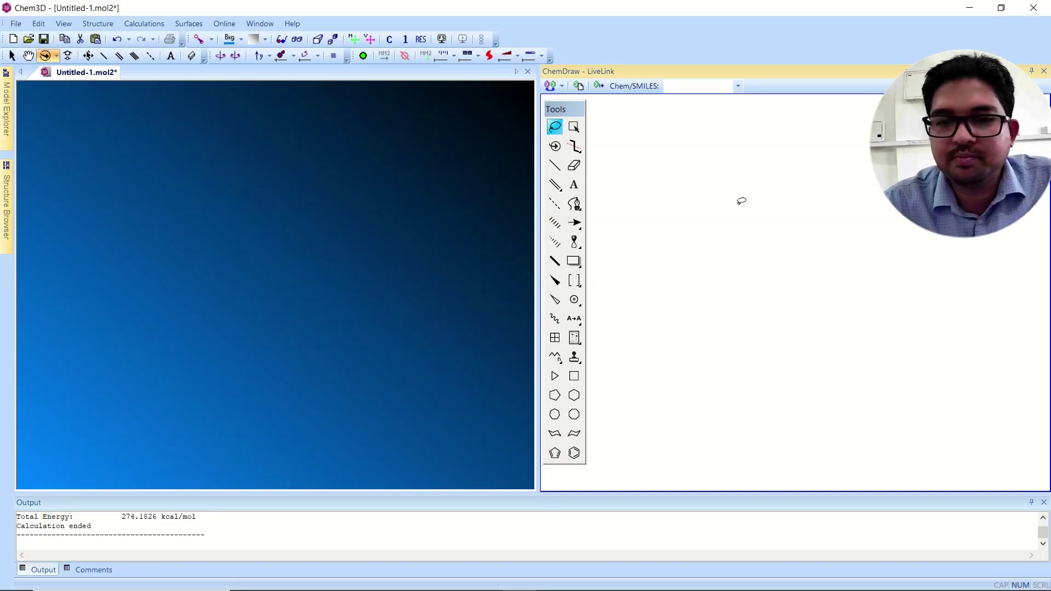
{"action": "key", "text": "ctrl+v"}
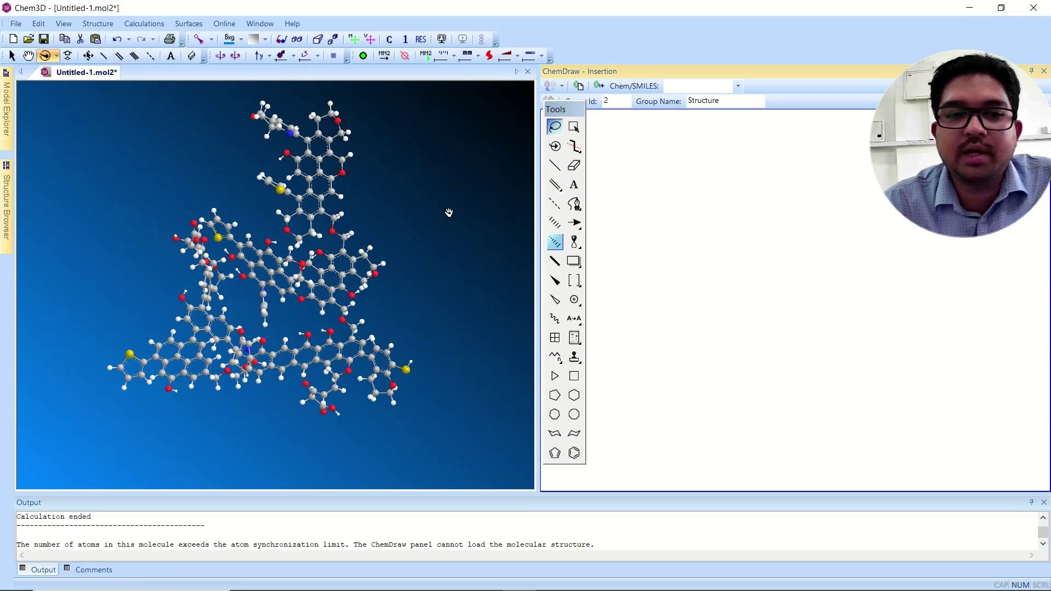
{"action": "left_click_drag", "start_coordinate": [406, 193], "coordinate": [330, 110]}
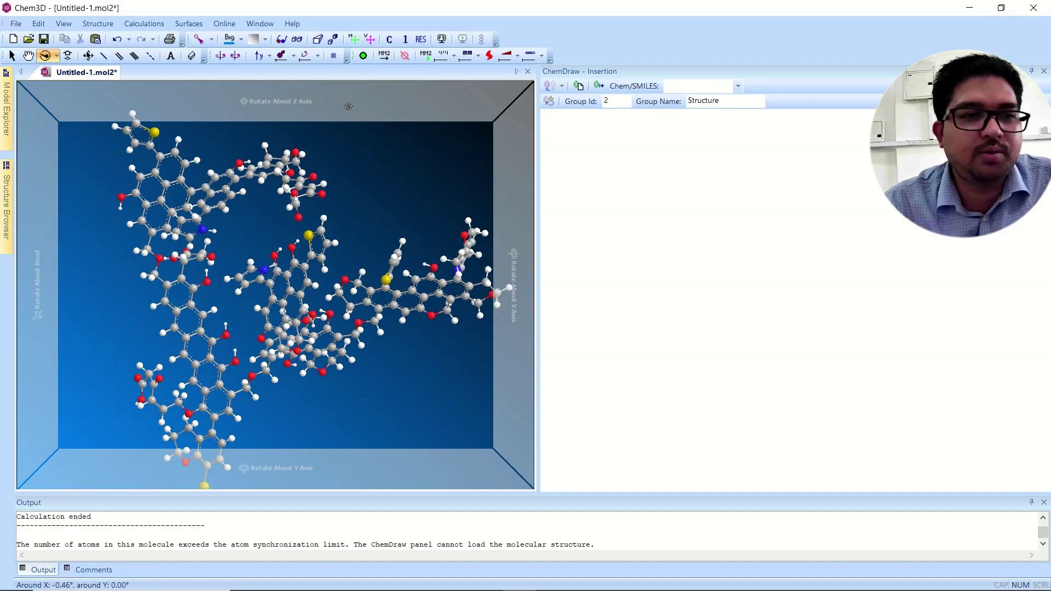
Run an MM2 energy minimization on the entire large 3D model and stop the calculation
{"action": "left_click", "coordinate": [385, 56]}
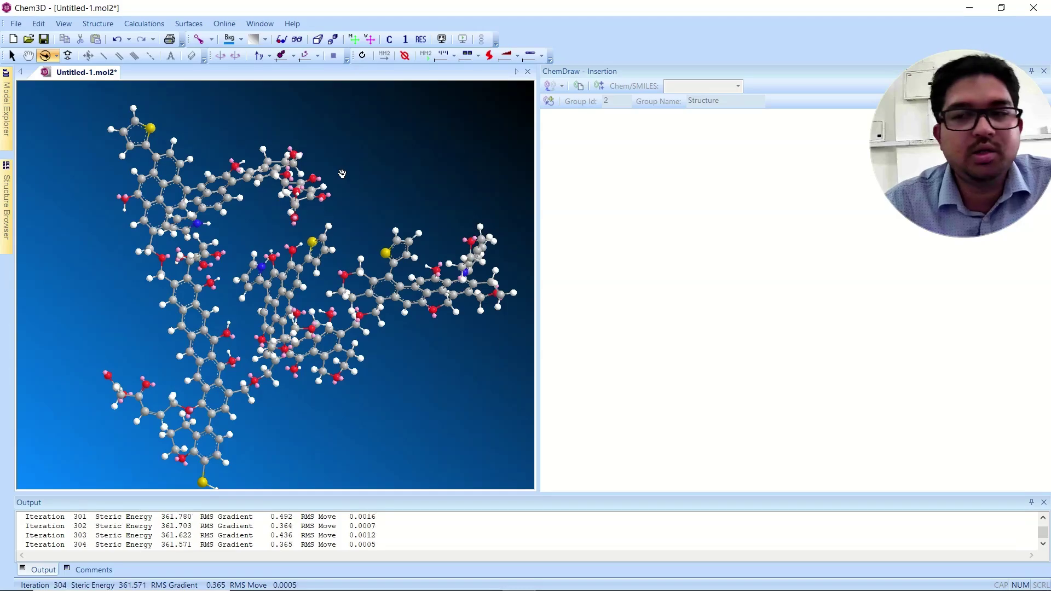
{"action": "left_click_drag", "start_coordinate": [342, 176], "coordinate": [430, 285]}
{"action": "scroll", "coordinate": [318, 220], "scroll_direction": "up", "scroll_amount": 5}
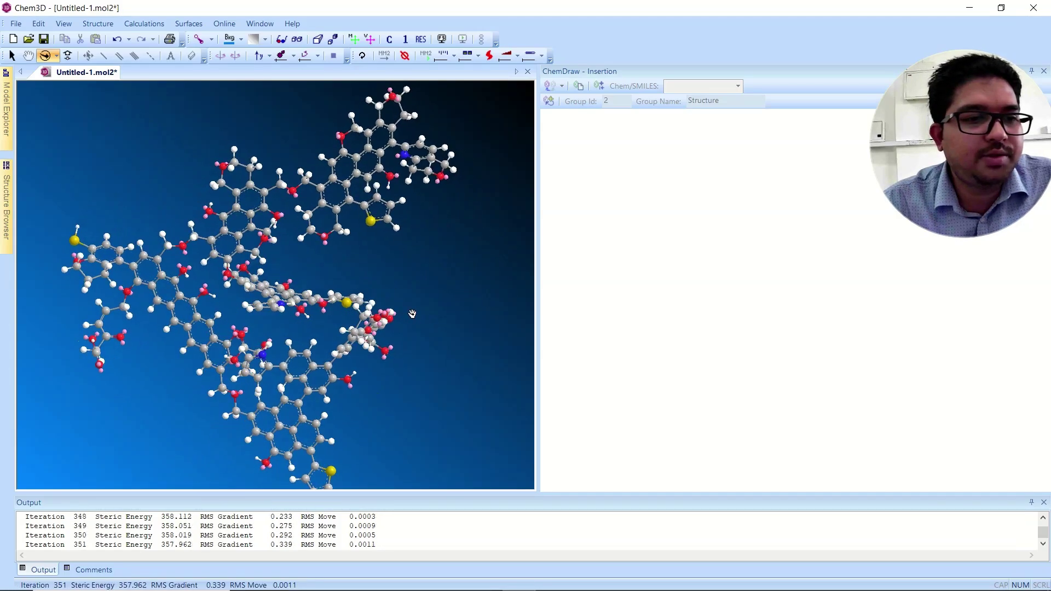
{"action": "left_click_drag", "start_coordinate": [318, 219], "coordinate": [347, 237]}
{"action": "left_click_drag", "start_coordinate": [438, 264], "coordinate": [420, 293]}
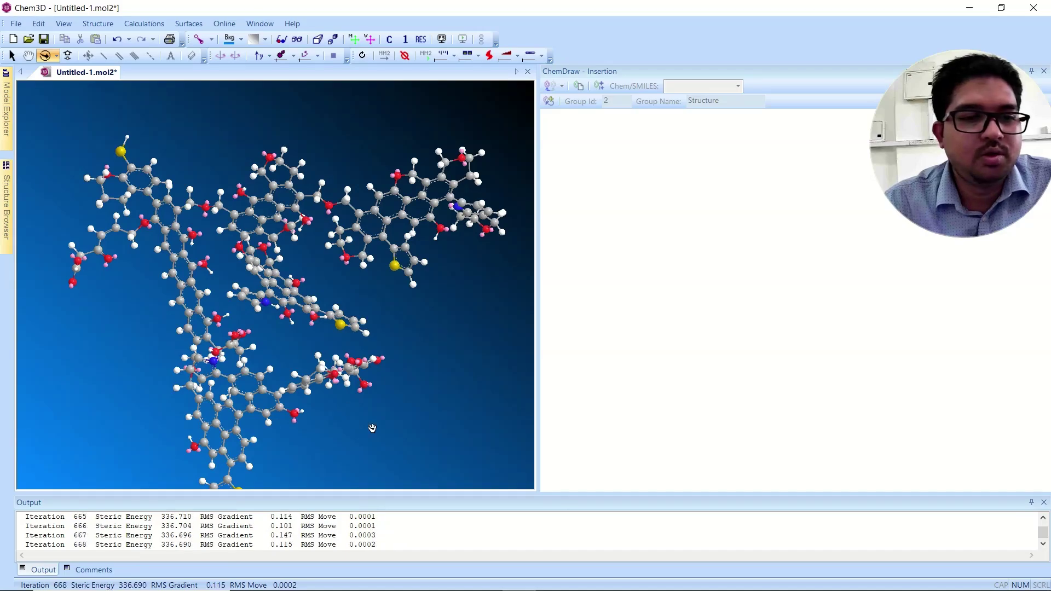
{"action": "mouse_move", "coordinate": [427, 394]}
{"action": "left_mouse_down"}
{"action": "mouse_move", "coordinate": [422, 307]}
{"action": "mouse_move", "coordinate": [429, 363]}
{"action": "mouse_move", "coordinate": [462, 350]}
{"action": "mouse_move", "coordinate": [465, 378]}
{"action": "mouse_move", "coordinate": [462, 362]}
{"action": "mouse_move", "coordinate": [397, 382]}
{"action": "mouse_move", "coordinate": [418, 369]}
{"action": "mouse_move", "coordinate": [438, 371]}
{"action": "mouse_move", "coordinate": [437, 383]}
{"action": "left_mouse_up"}
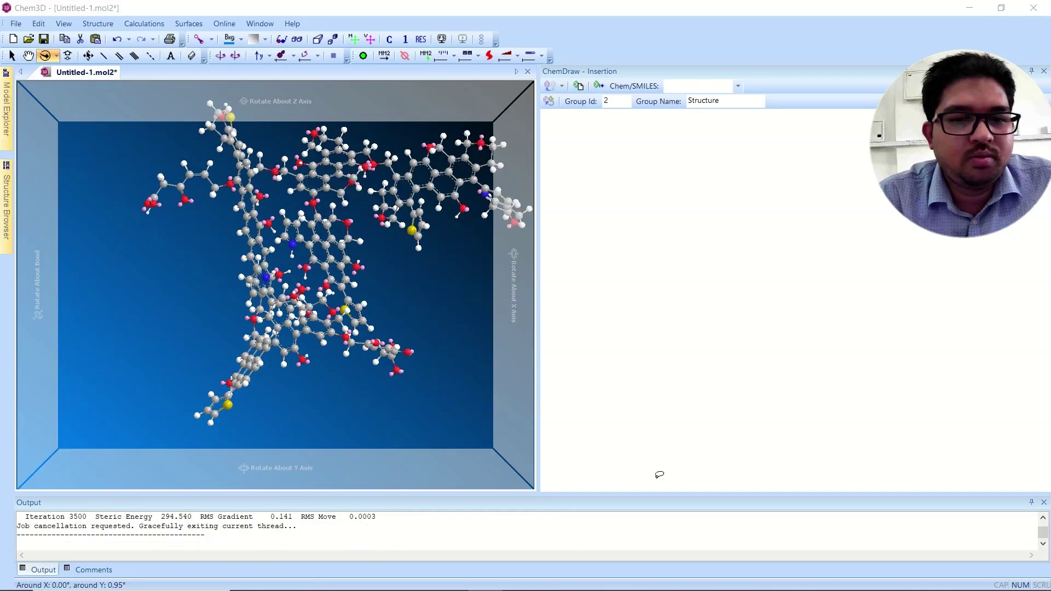
{"action": "left_click_drag", "start_coordinate": [417, 259], "coordinate": [376, 187]}
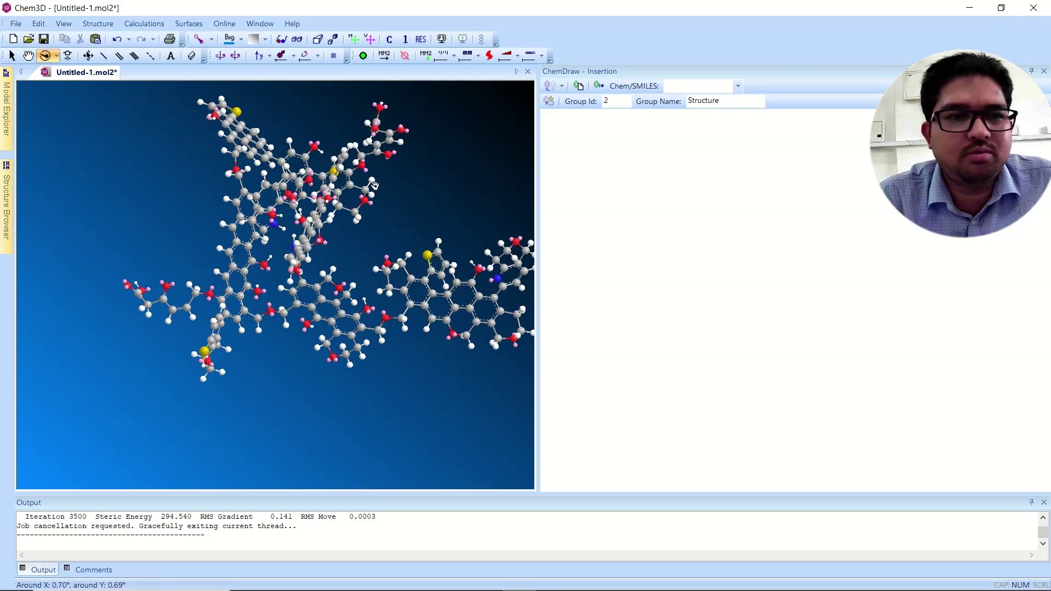
Save the minimized model to the Desktop as a.mol2 in SYBYL2 format, leaving the existing Untitled-1.mol2 file unreplaced
{"action": "left_click", "coordinate": [16, 23]}
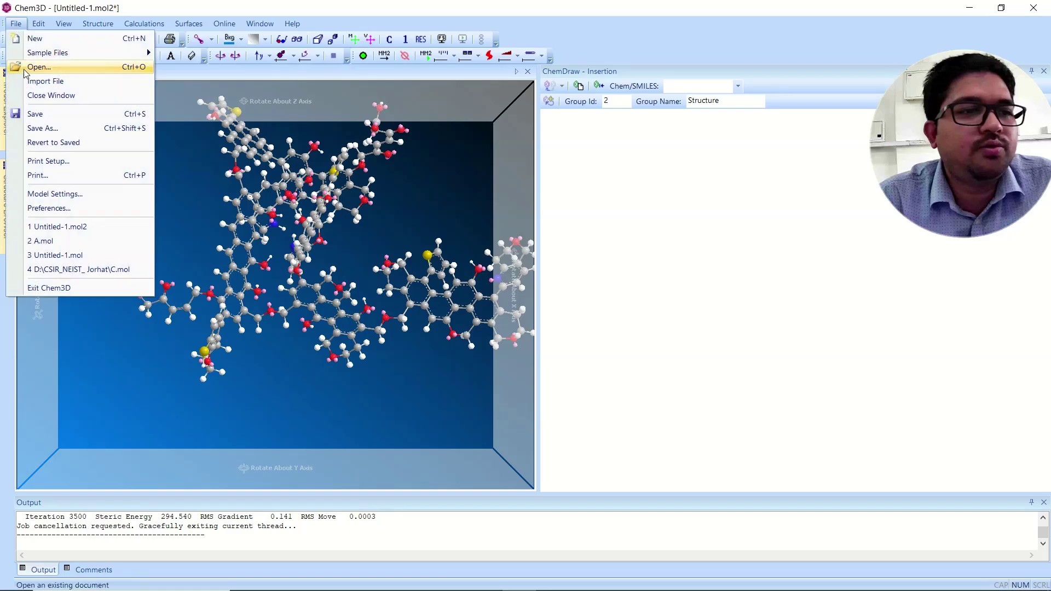
{"action": "left_click", "coordinate": [60, 128]}
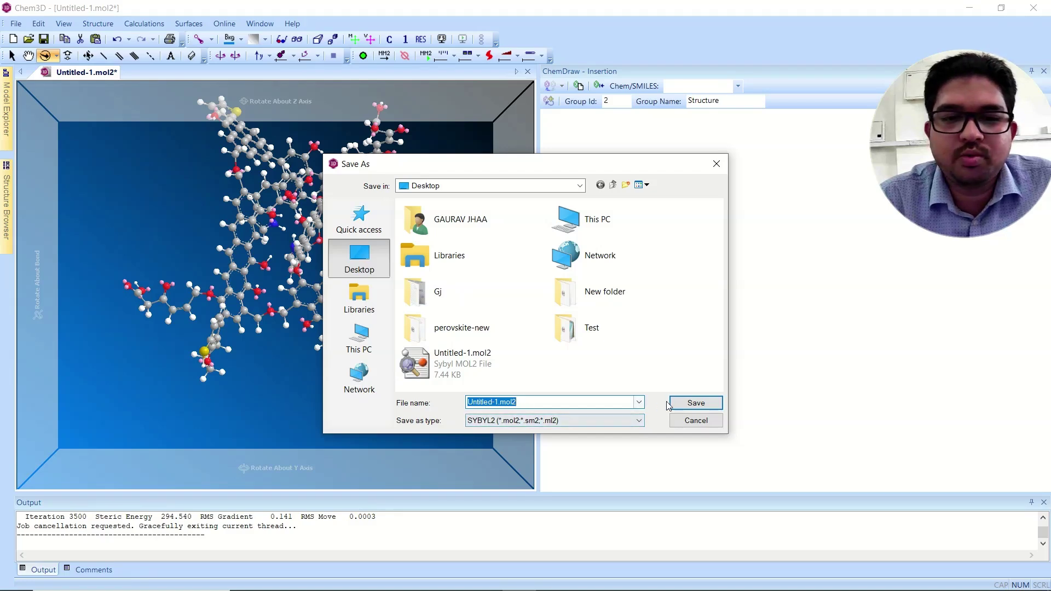
{"action": "left_click", "coordinate": [696, 403]}
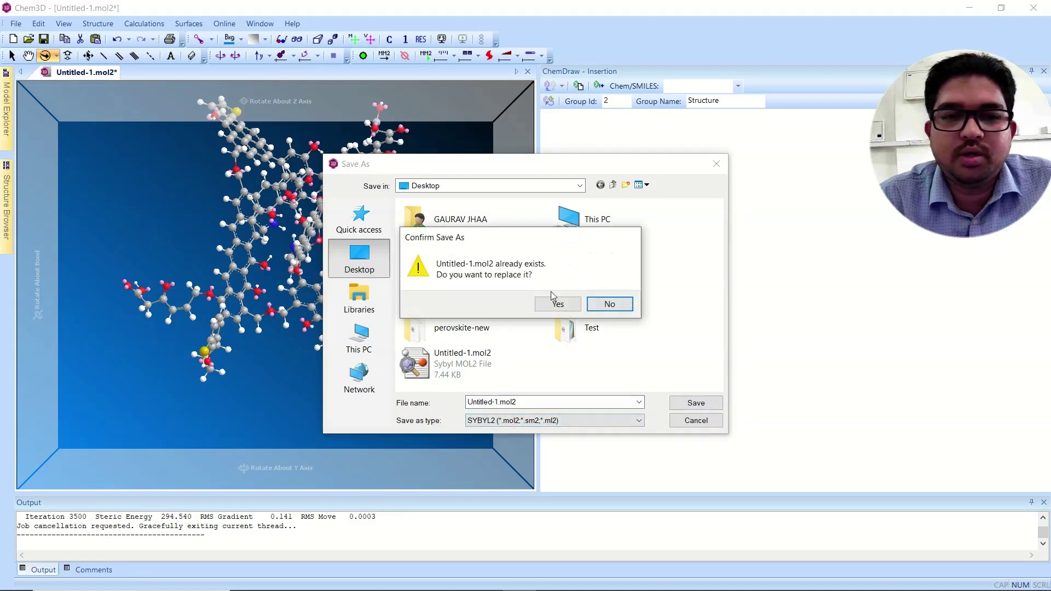
{"action": "left_click", "coordinate": [609, 304]}
{"action": "type", "text": "a"}
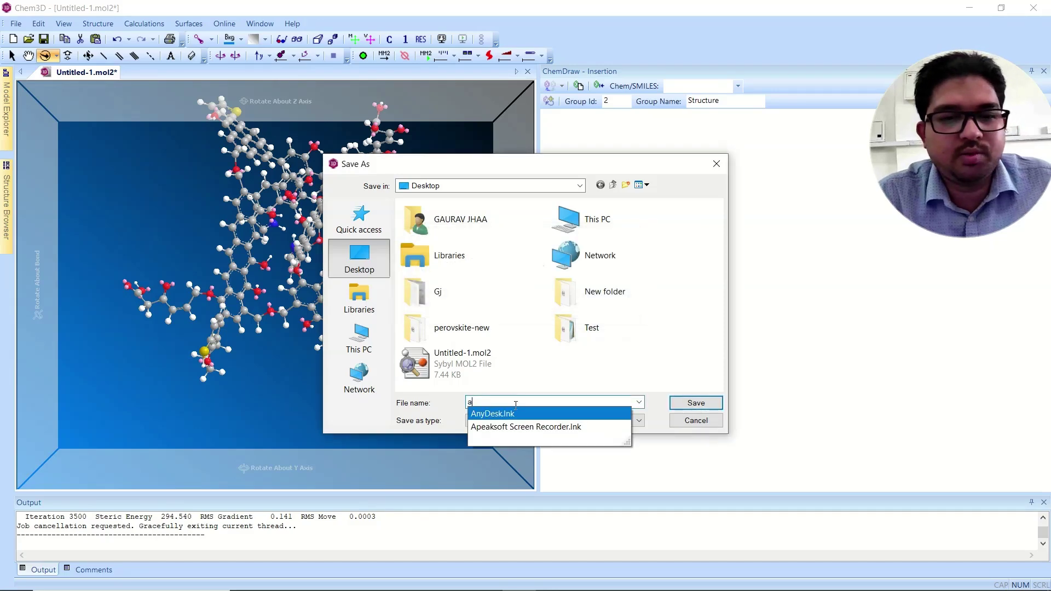
{"action": "left_click", "coordinate": [697, 402]}
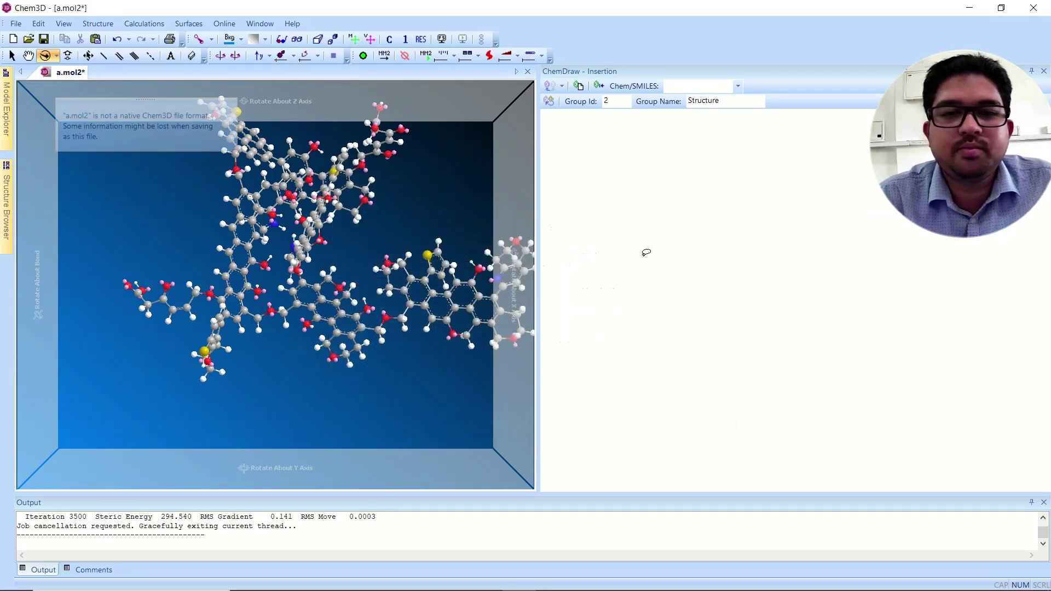
Close ChemDraw, switch to Spartan '14 and close the fused-ring document Untitled-1, discarding its changes
{"action": "left_click", "coordinate": [978, 10]}
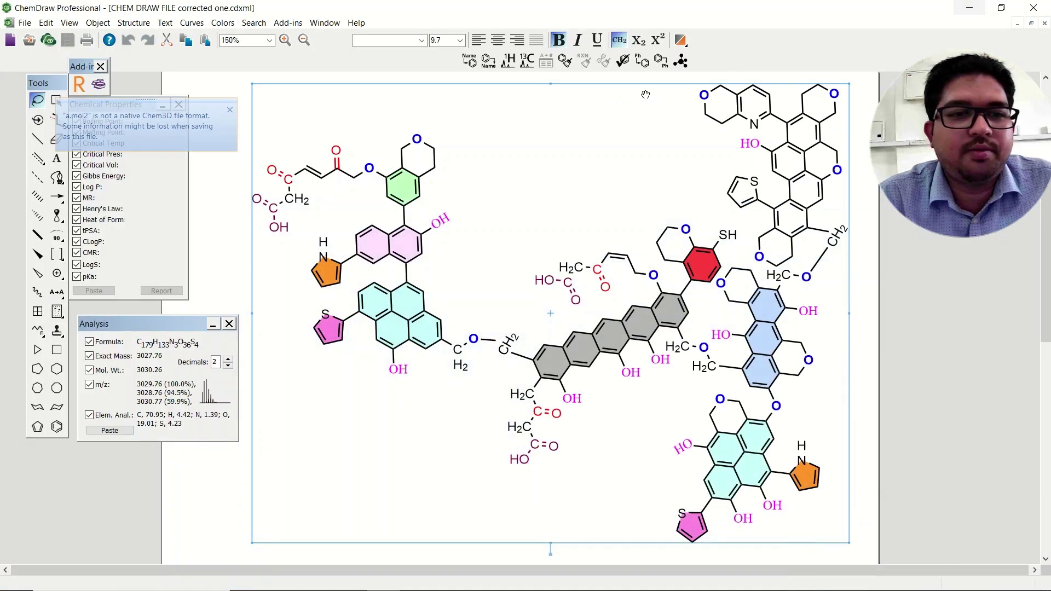
{"action": "left_click", "coordinate": [1030, 8]}
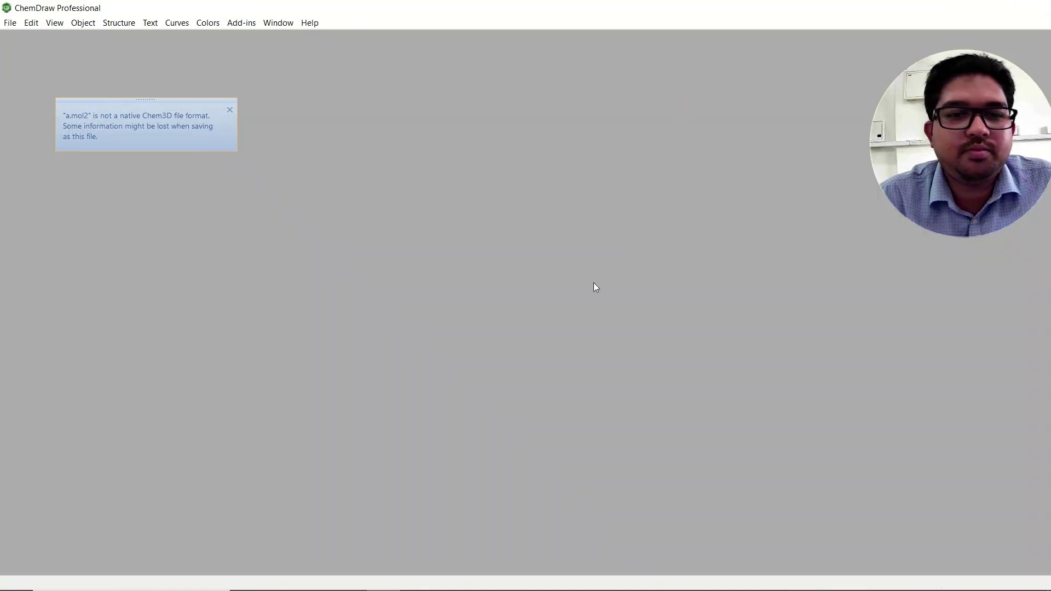
{"action": "left_click", "coordinate": [553, 579]}
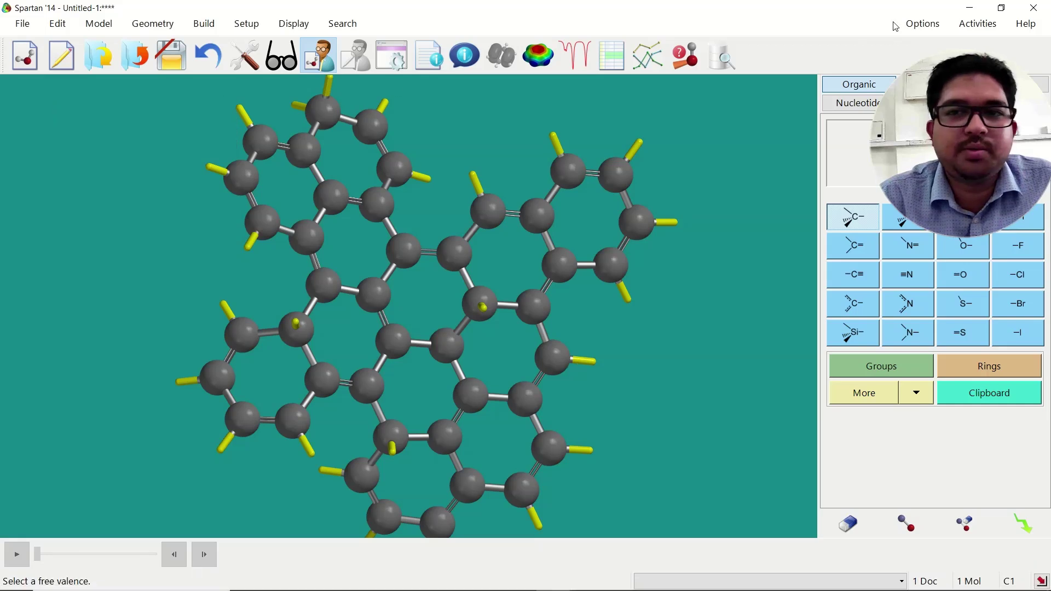
{"action": "left_click", "coordinate": [20, 24]}
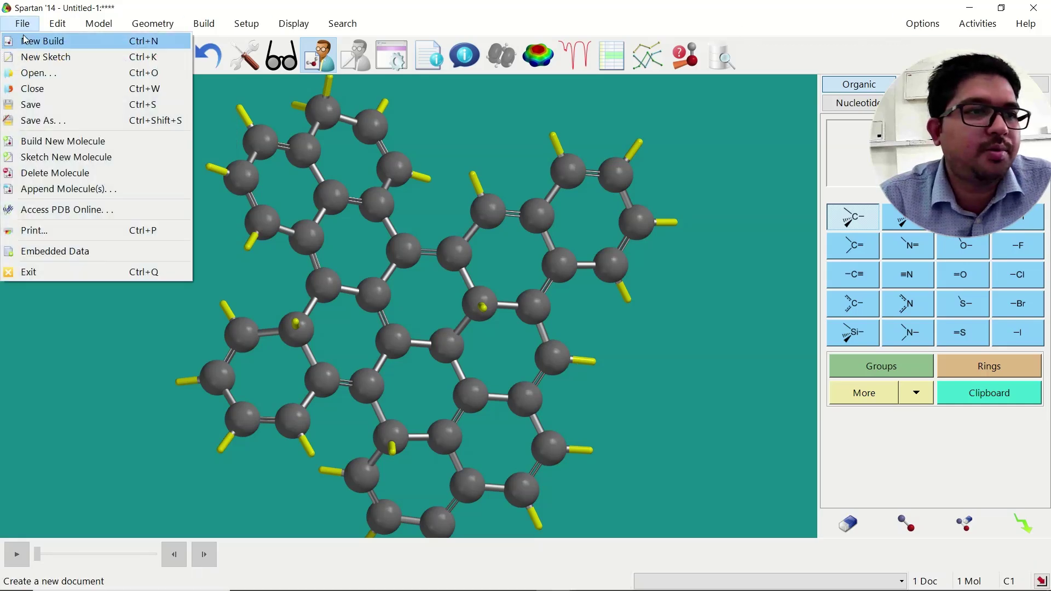
{"action": "left_click", "coordinate": [39, 87]}
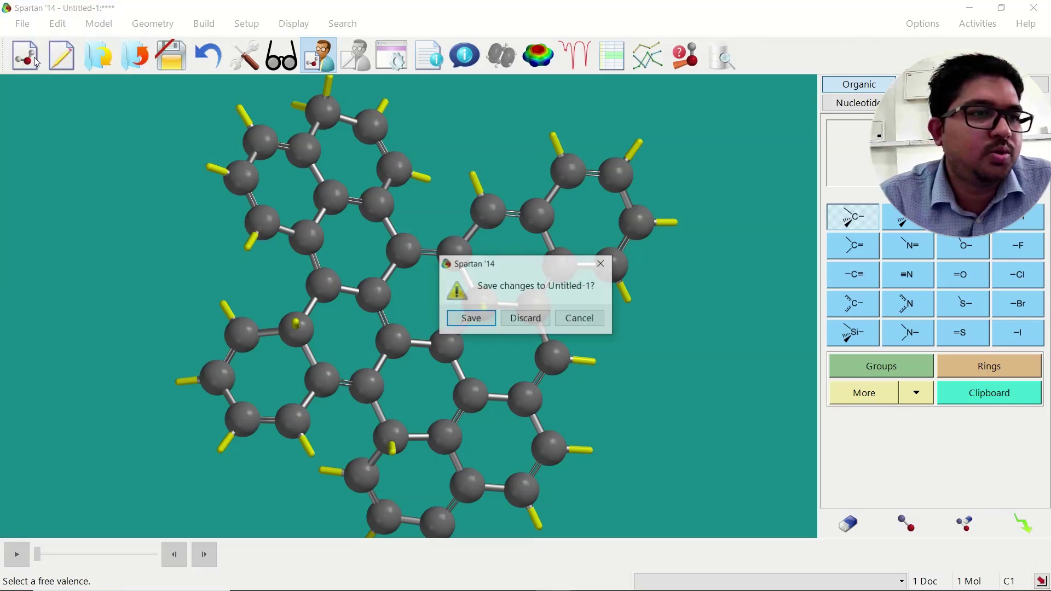
{"action": "left_click", "coordinate": [542, 319]}
Open a.mol2 from the Desktop with the file type filter set to All Files
{"action": "left_click", "coordinate": [23, 25]}
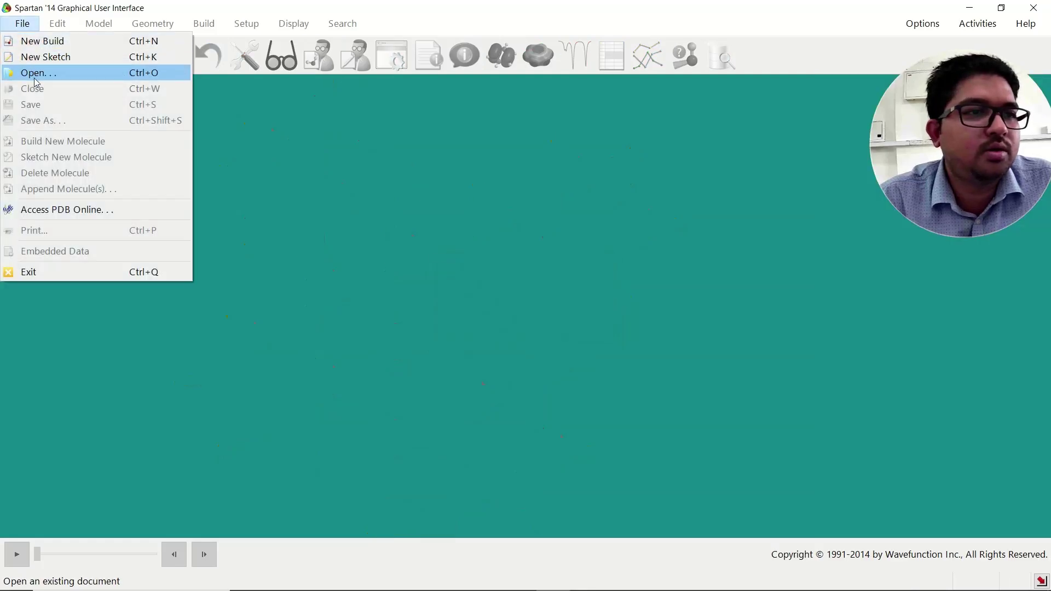
{"action": "left_click", "coordinate": [36, 77]}
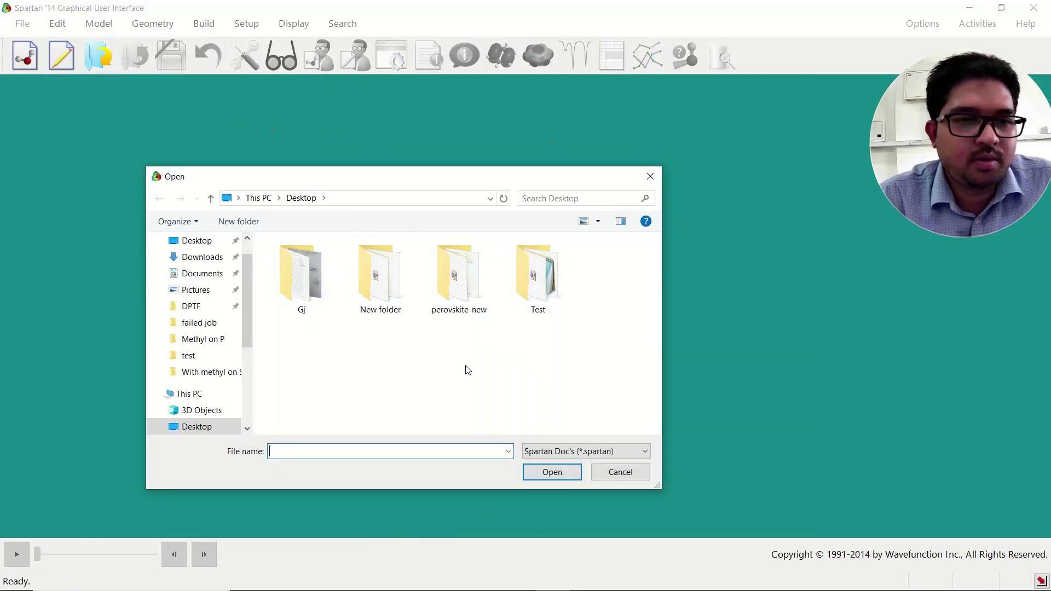
{"action": "left_click", "coordinate": [553, 454]}
{"action": "left_click", "coordinate": [546, 472]}
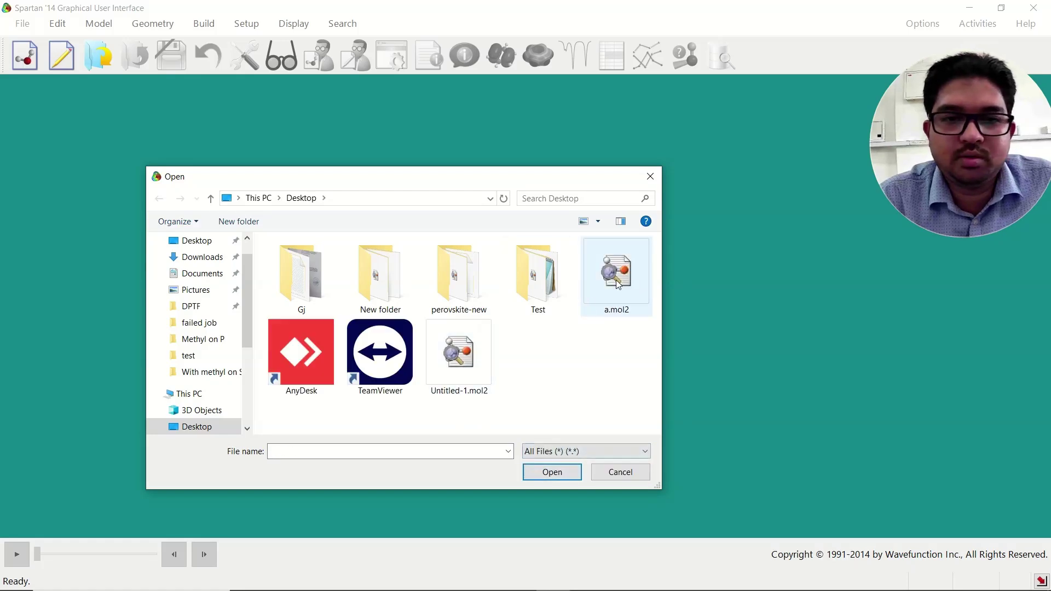
{"action": "left_click", "coordinate": [618, 285]}
{"action": "left_click", "coordinate": [551, 477]}
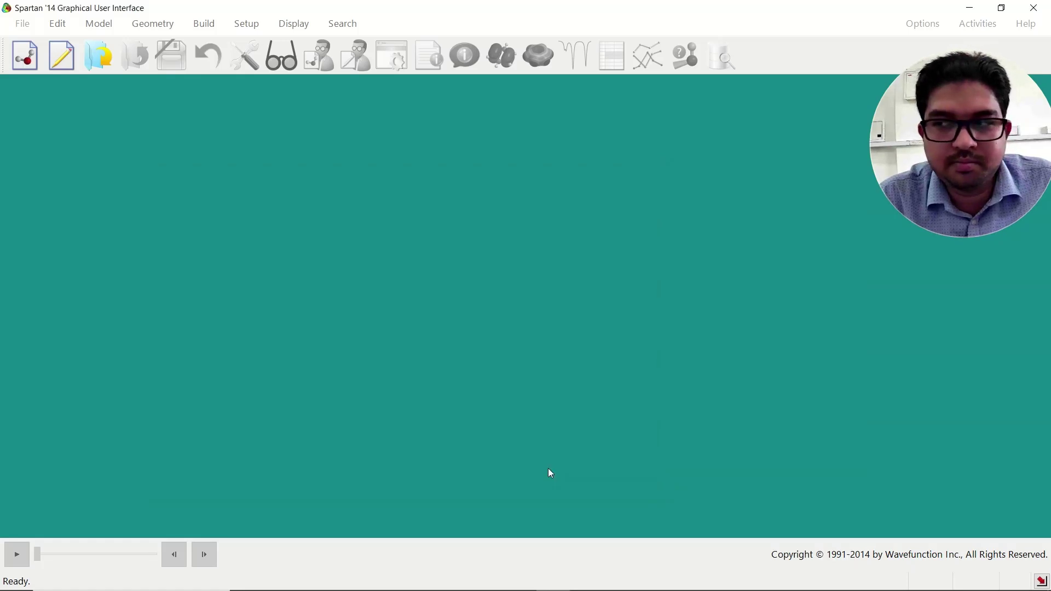
{"action": "left_click_drag", "start_coordinate": [525, 250], "coordinate": [611, 187]}
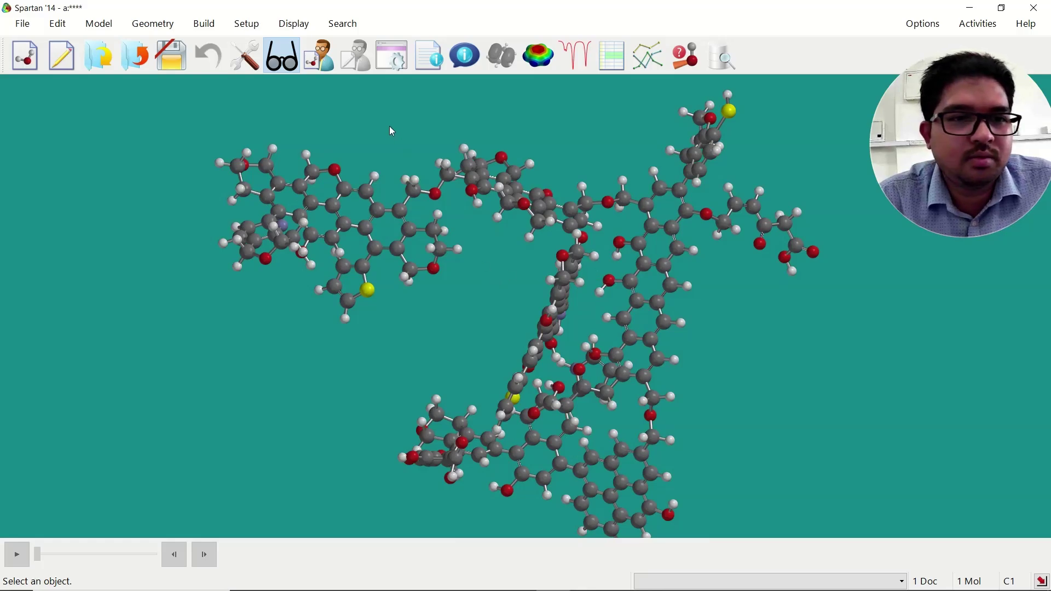
{"action": "mouse_move", "coordinate": [416, 166]}
{"action": "left_mouse_down"}
{"action": "mouse_move", "coordinate": [429, 136]}
{"action": "mouse_move", "coordinate": [402, 156]}
{"action": "mouse_move", "coordinate": [412, 146]}
{"action": "mouse_move", "coordinate": [392, 127]}
{"action": "mouse_move", "coordinate": [401, 185]}
{"action": "mouse_move", "coordinate": [410, 162]}
{"action": "mouse_move", "coordinate": [401, 165]}
{"action": "left_mouse_up"}
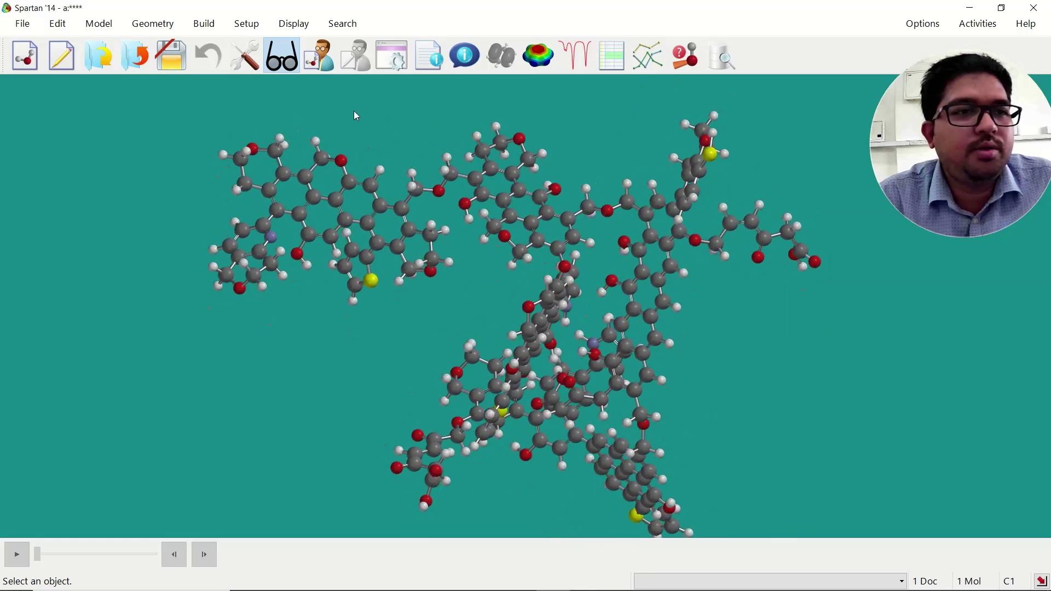
Put the imported large molecule into build mode and start its energy minimization
{"action": "left_click", "coordinate": [244, 24]}
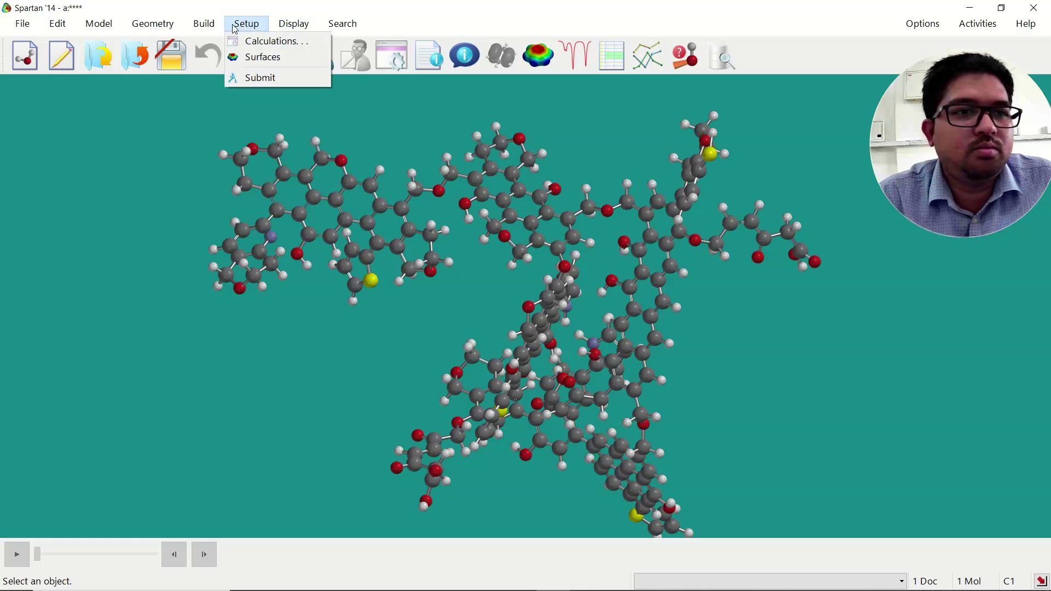
{"action": "mouse_move", "coordinate": [215, 30]}
{"action": "left_click", "coordinate": [225, 61]}
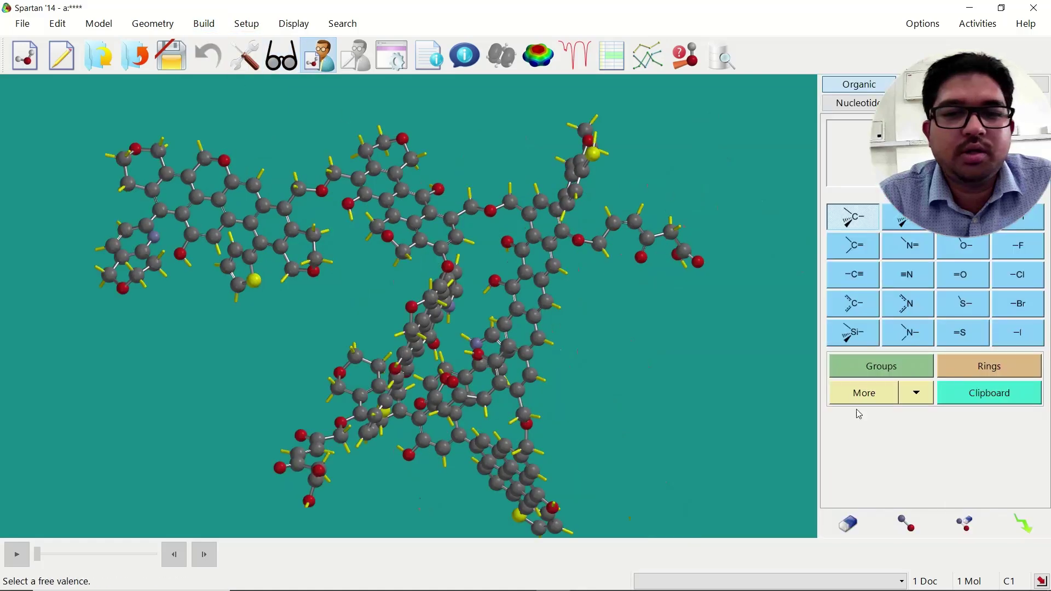
{"action": "left_click", "coordinate": [1027, 527]}
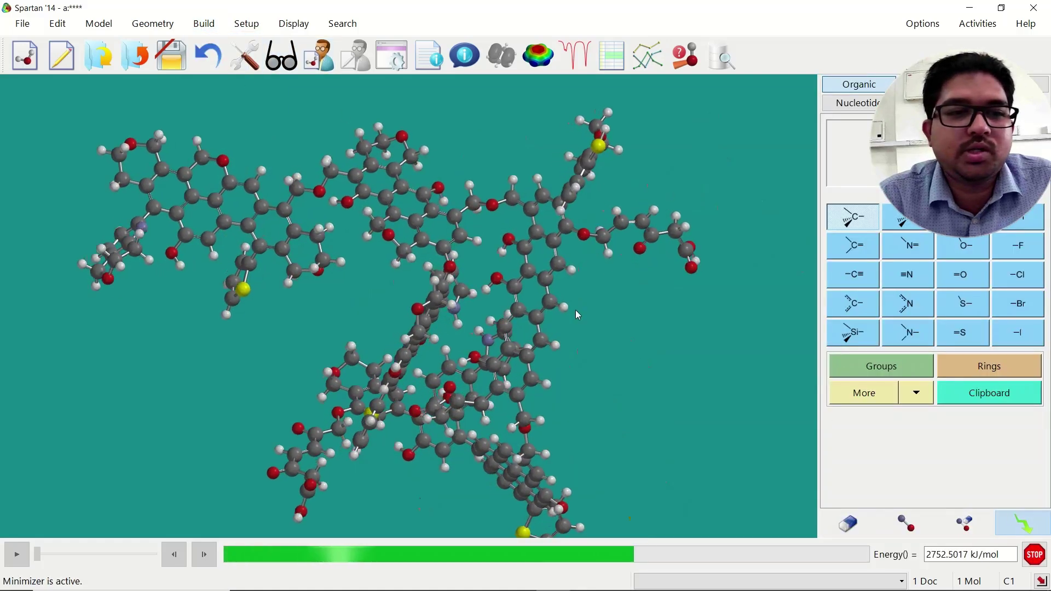